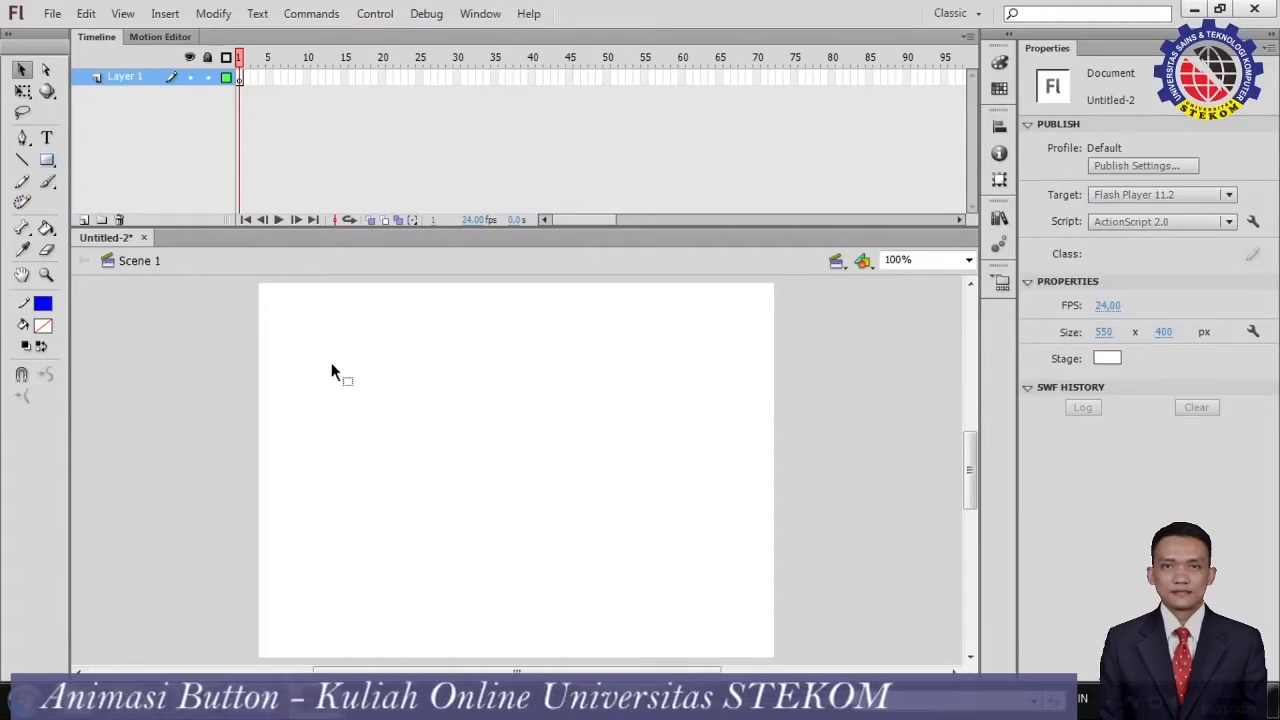
Draw an unfilled rounded rectangle about 229 by 64 px with a blue stroke mid-stage, and set the fill color to red.
{"action": "left_click", "coordinate": [47, 161]}
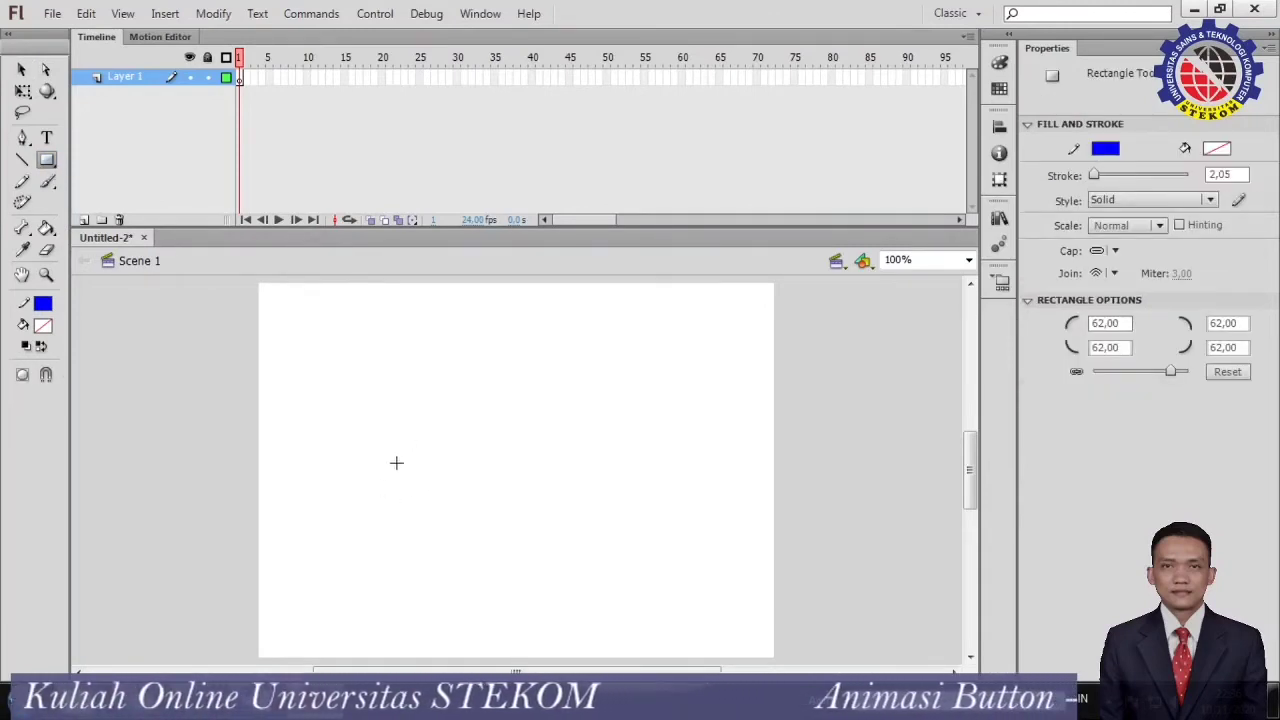
{"action": "mouse_move", "coordinate": [401, 450]}
{"action": "left_mouse_down"}
{"action": "mouse_move", "coordinate": [436, 484]}
{"action": "mouse_move", "coordinate": [615, 510]}
{"action": "left_mouse_up"}
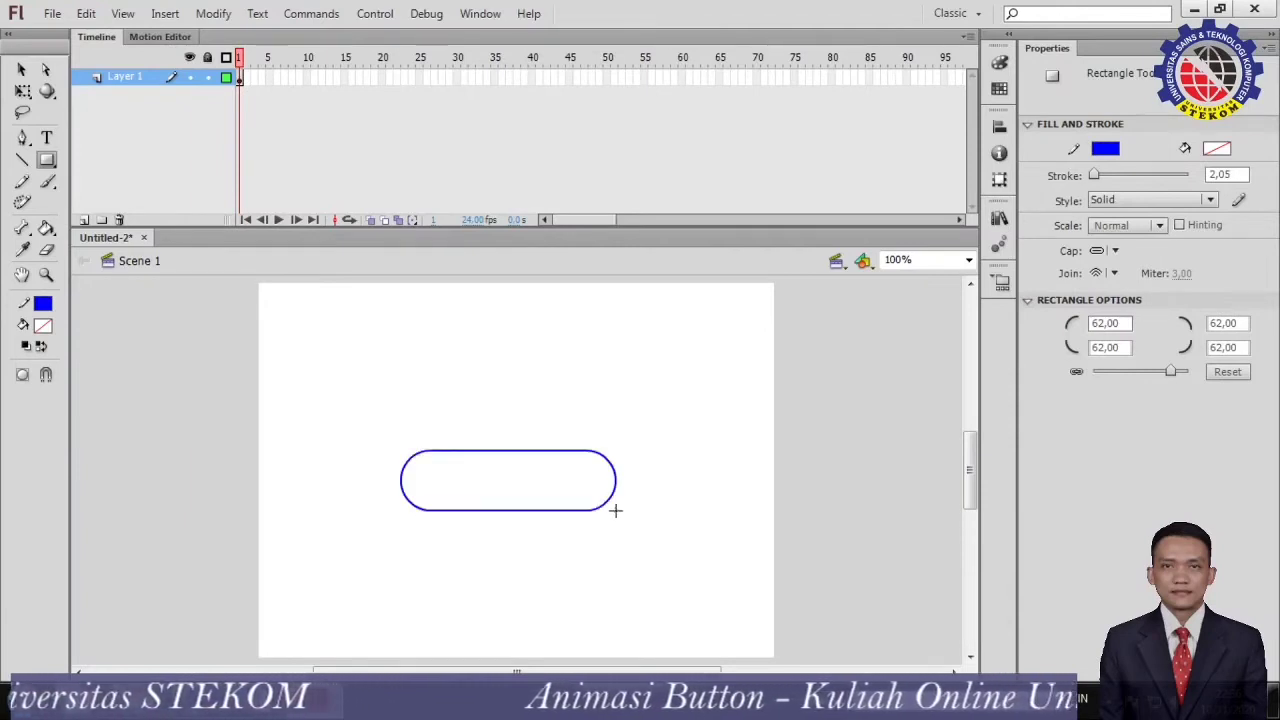
{"action": "left_click", "coordinate": [1216, 148]}
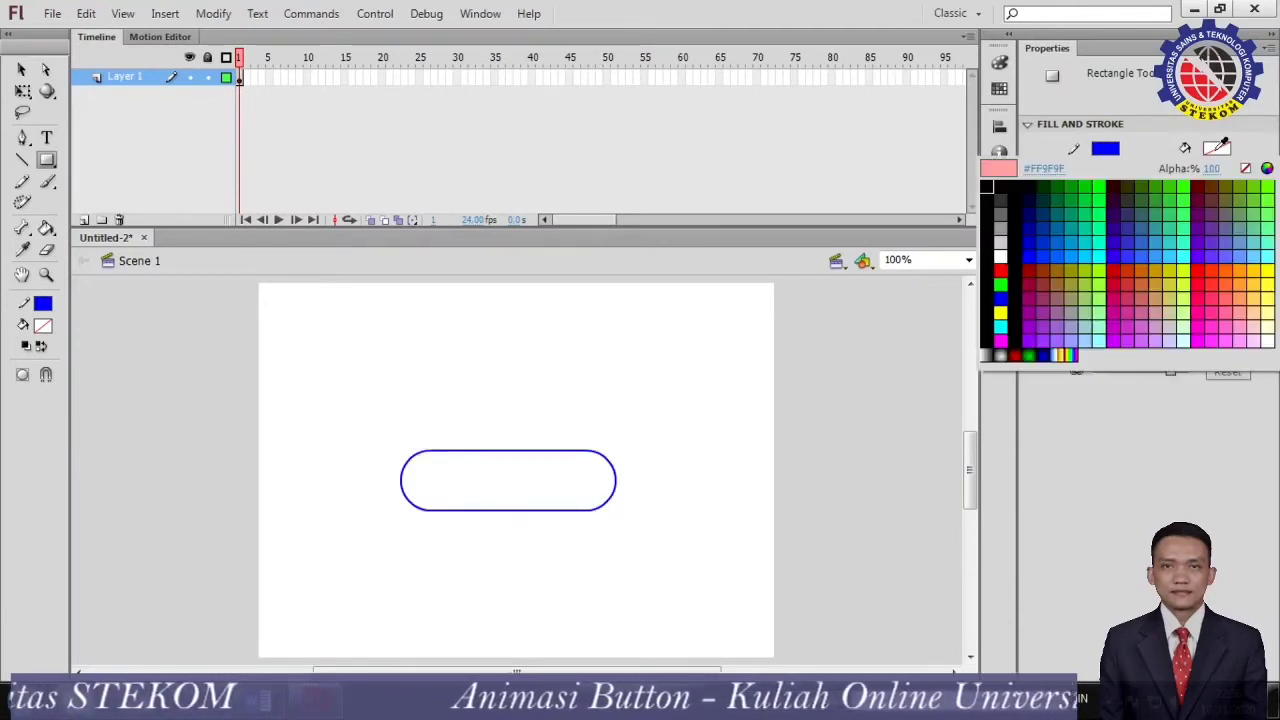
{"action": "left_click", "coordinate": [1000, 270]}
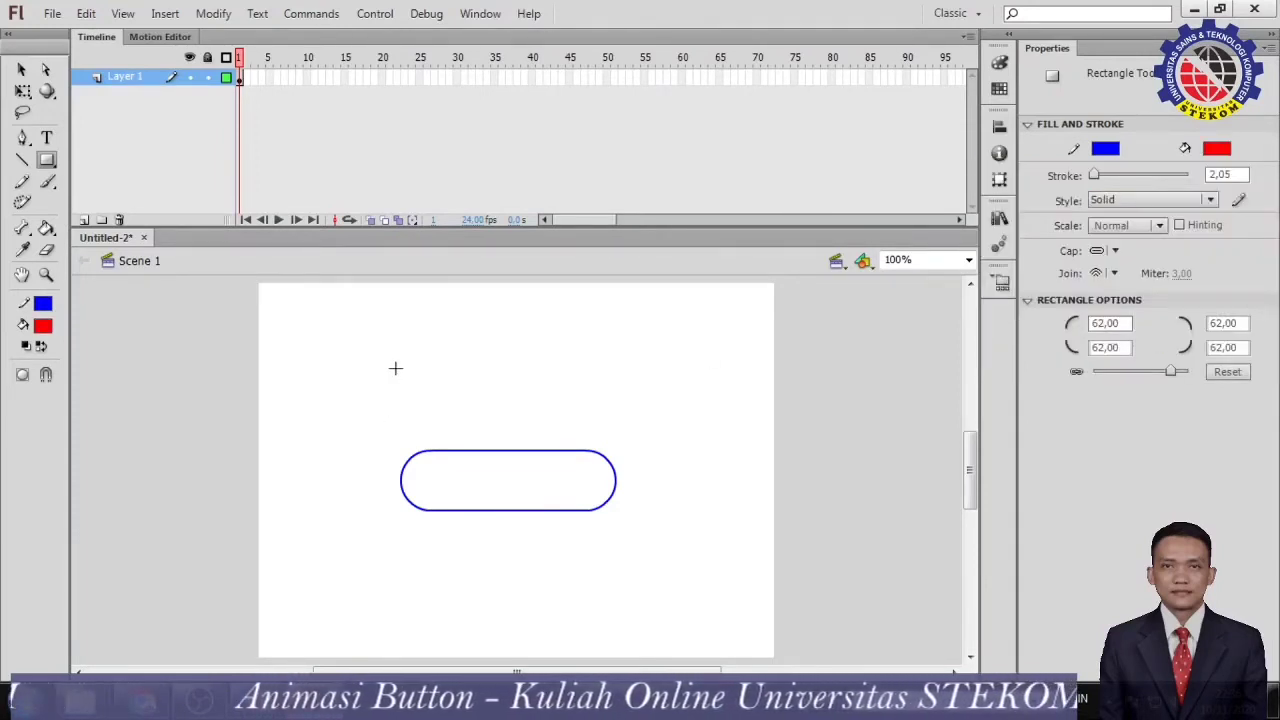
Delete the unfilled outline and draw a red-filled rounded rectangle with blue stroke mid-stage, about 269 by 76 px.
{"action": "left_click", "coordinate": [21, 70]}
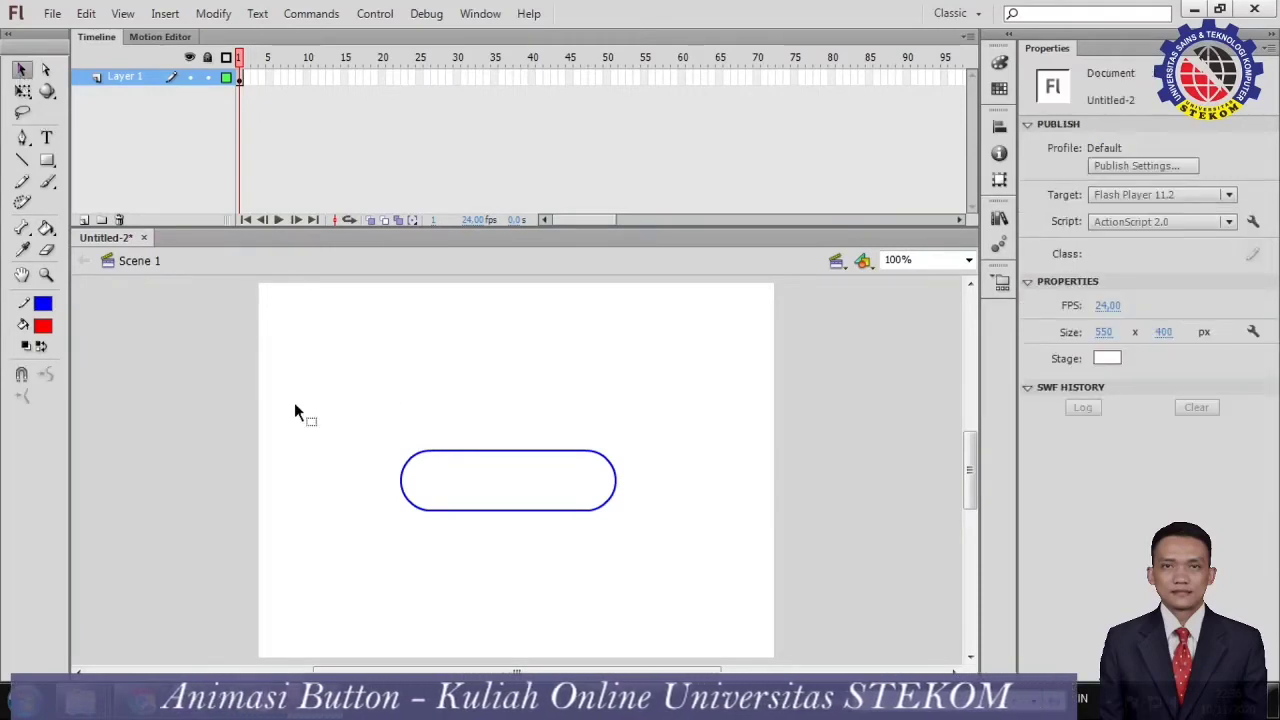
{"action": "left_click_drag", "start_coordinate": [350, 380], "coordinate": [684, 566]}
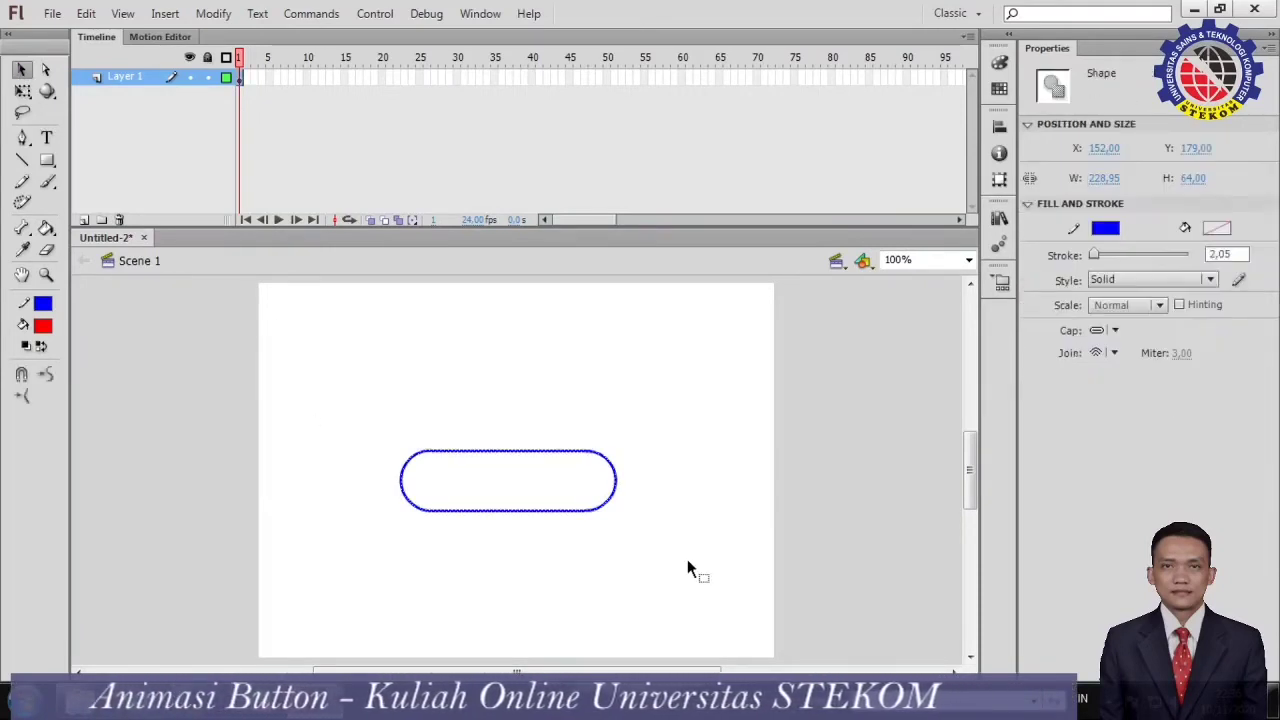
{"action": "key", "text": "Delete"}
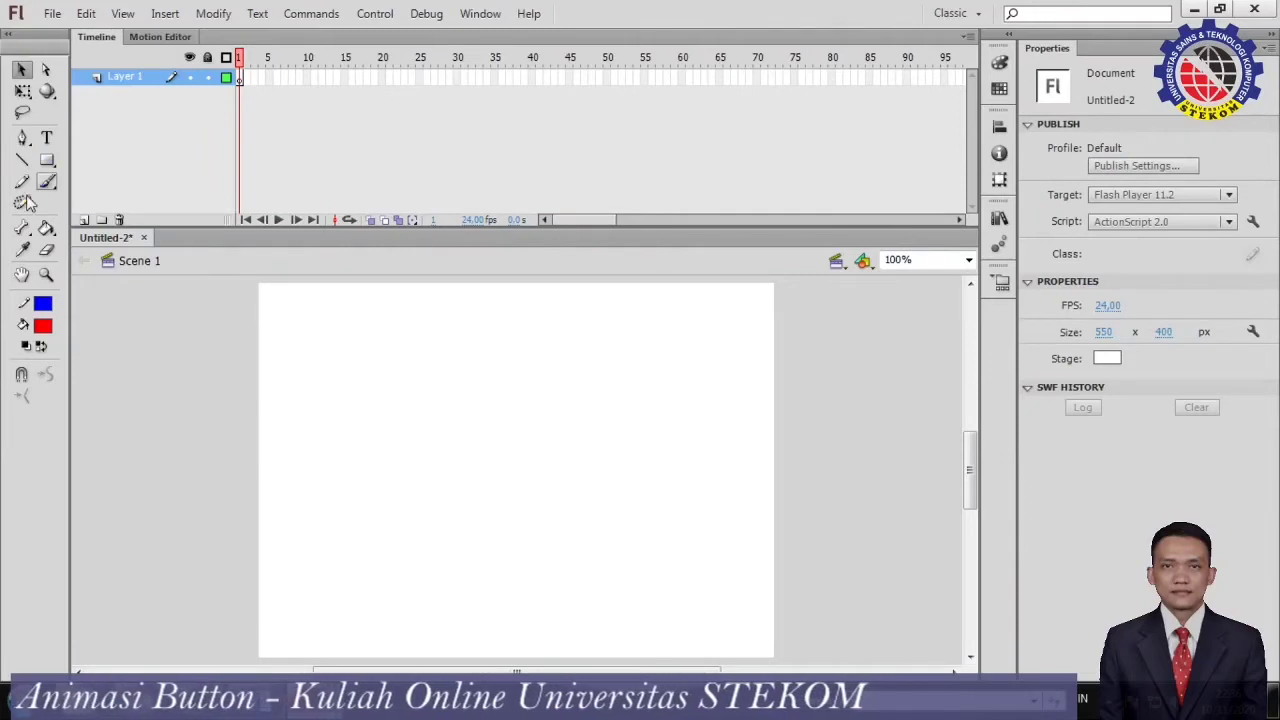
{"action": "left_click", "coordinate": [47, 162]}
{"action": "mouse_move", "coordinate": [389, 434]}
{"action": "left_mouse_down"}
{"action": "mouse_move", "coordinate": [451, 497]}
{"action": "mouse_move", "coordinate": [641, 507]}
{"action": "left_mouse_up"}
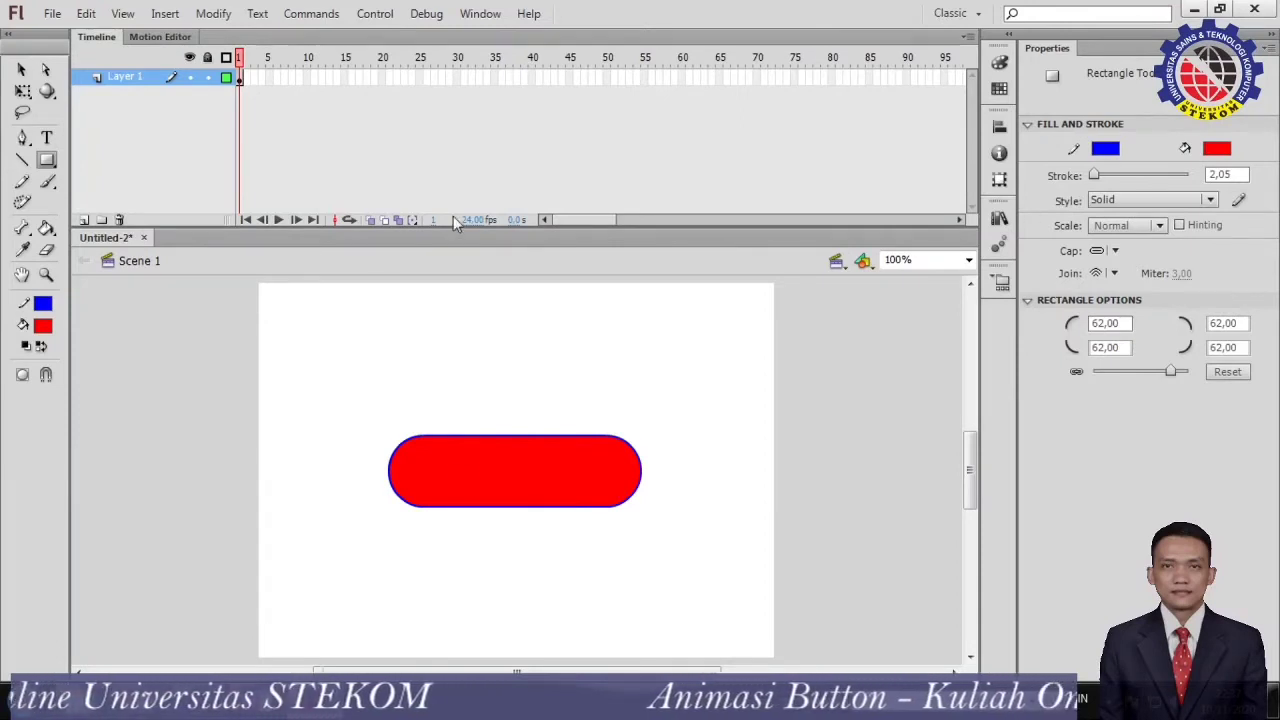
Convert the red rounded rectangle and its outline to a Button symbol named Symbol 1.
{"action": "left_click", "coordinate": [20, 69]}
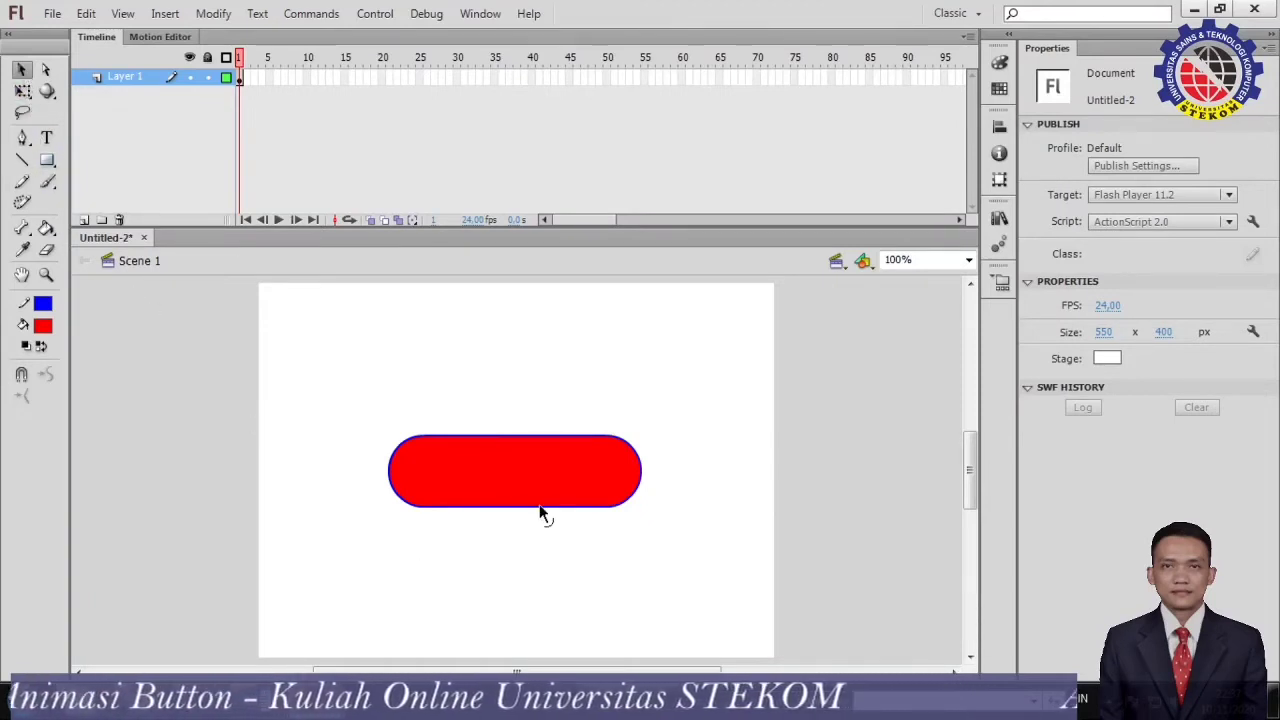
{"action": "left_click_drag", "start_coordinate": [346, 393], "coordinate": [694, 552]}
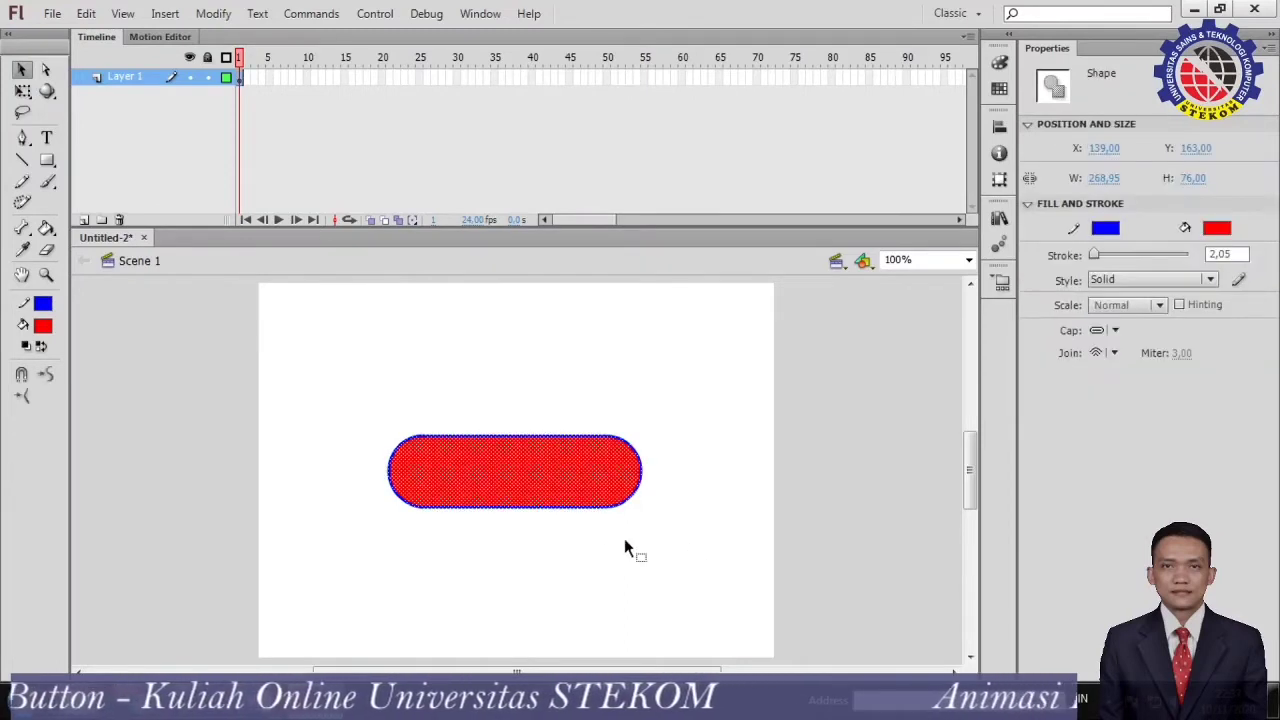
{"action": "right_click", "coordinate": [562, 491]}
{"action": "left_click", "coordinate": [619, 448]}
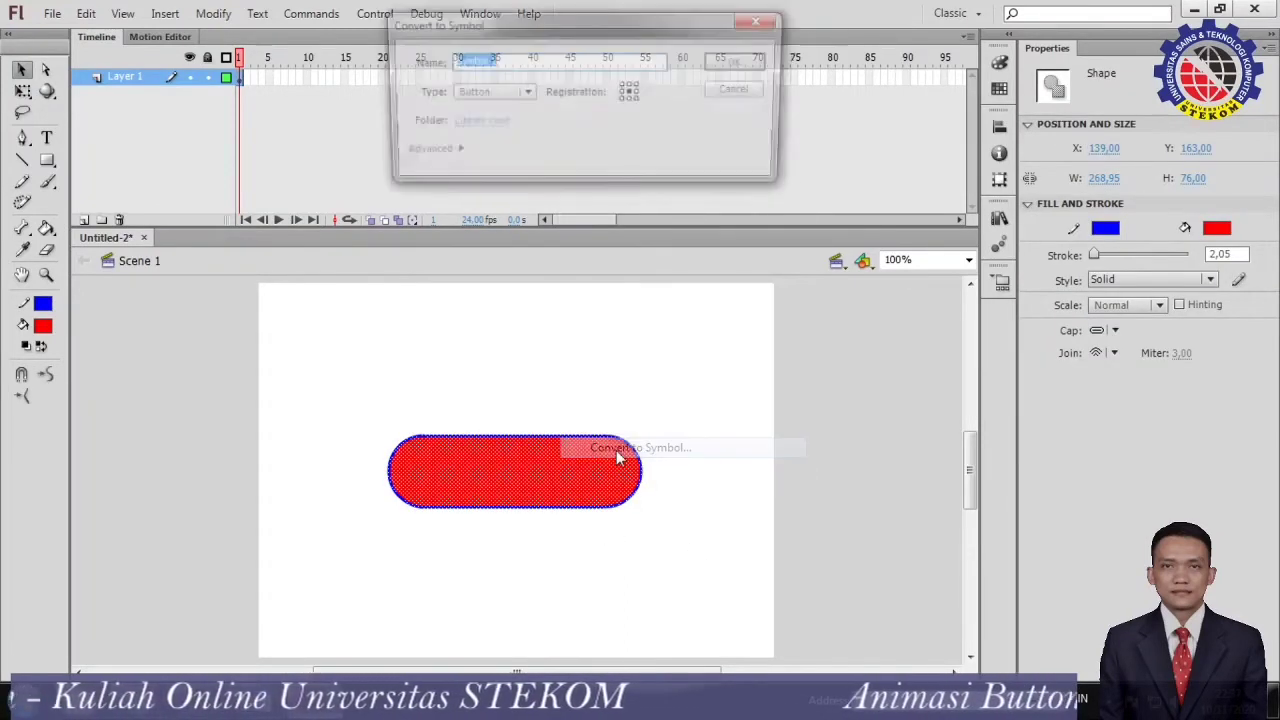
{"action": "left_click", "coordinate": [521, 93]}
{"action": "left_click", "coordinate": [517, 118]}
{"action": "left_click", "coordinate": [524, 92]}
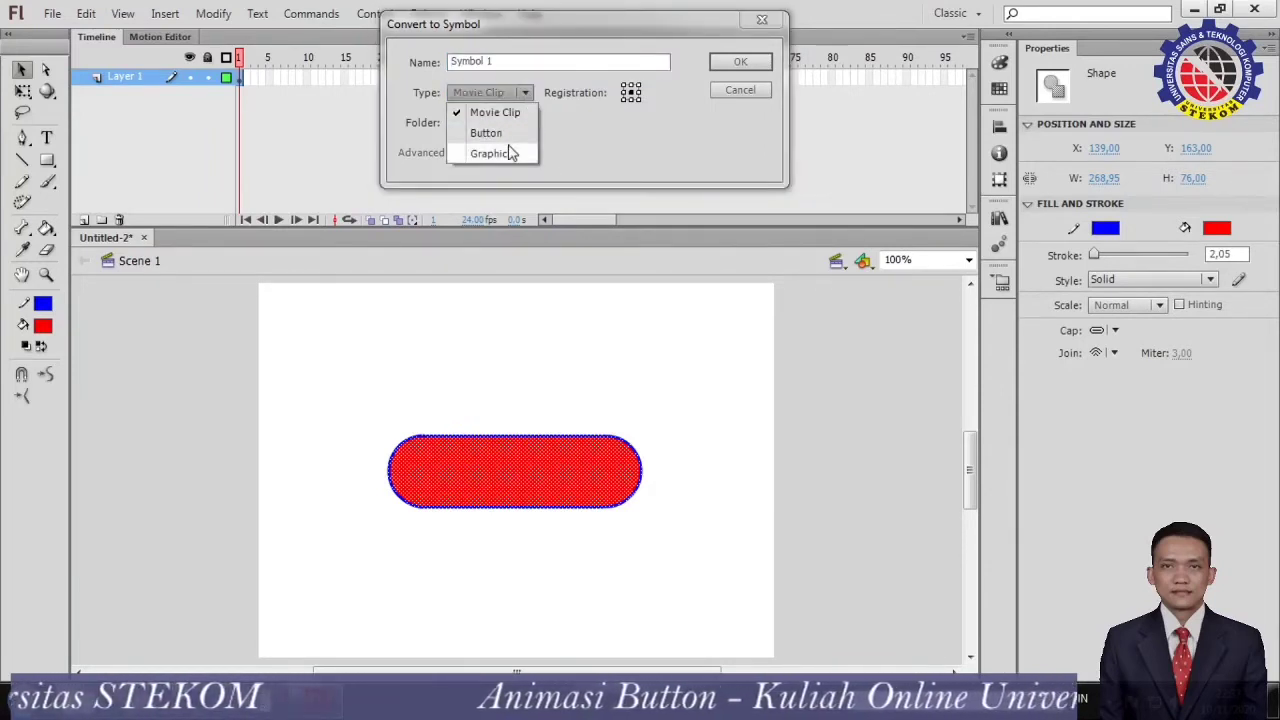
{"action": "left_click", "coordinate": [505, 133]}
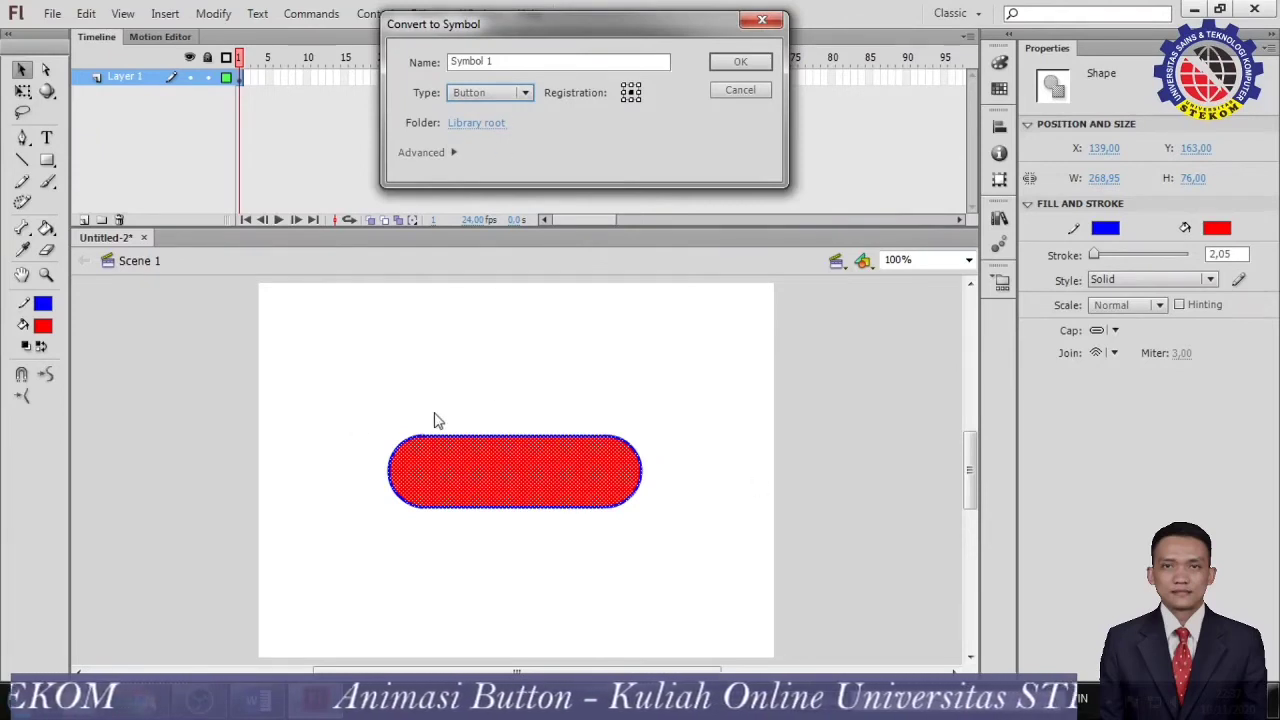
{"action": "left_click", "coordinate": [727, 64]}
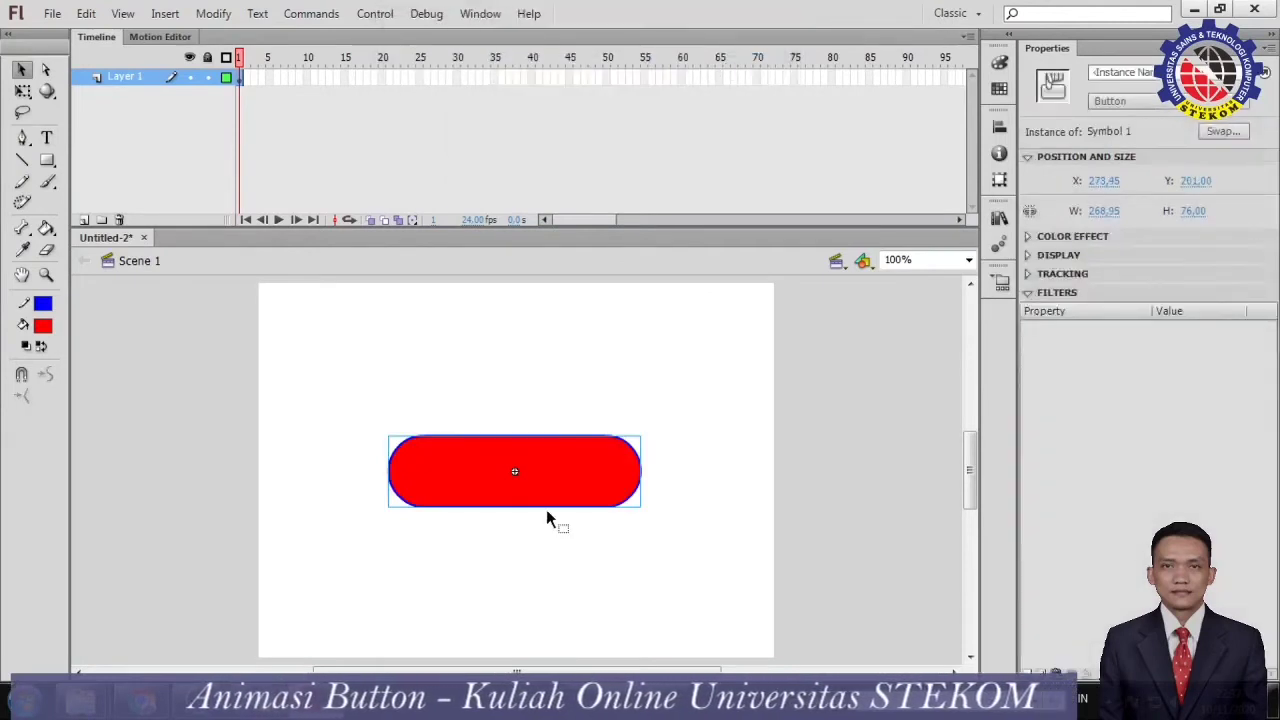
Check the symbol type assigned to the button instance on the stage.
{"action": "left_click", "coordinate": [498, 550]}
{"action": "left_click", "coordinate": [512, 500]}
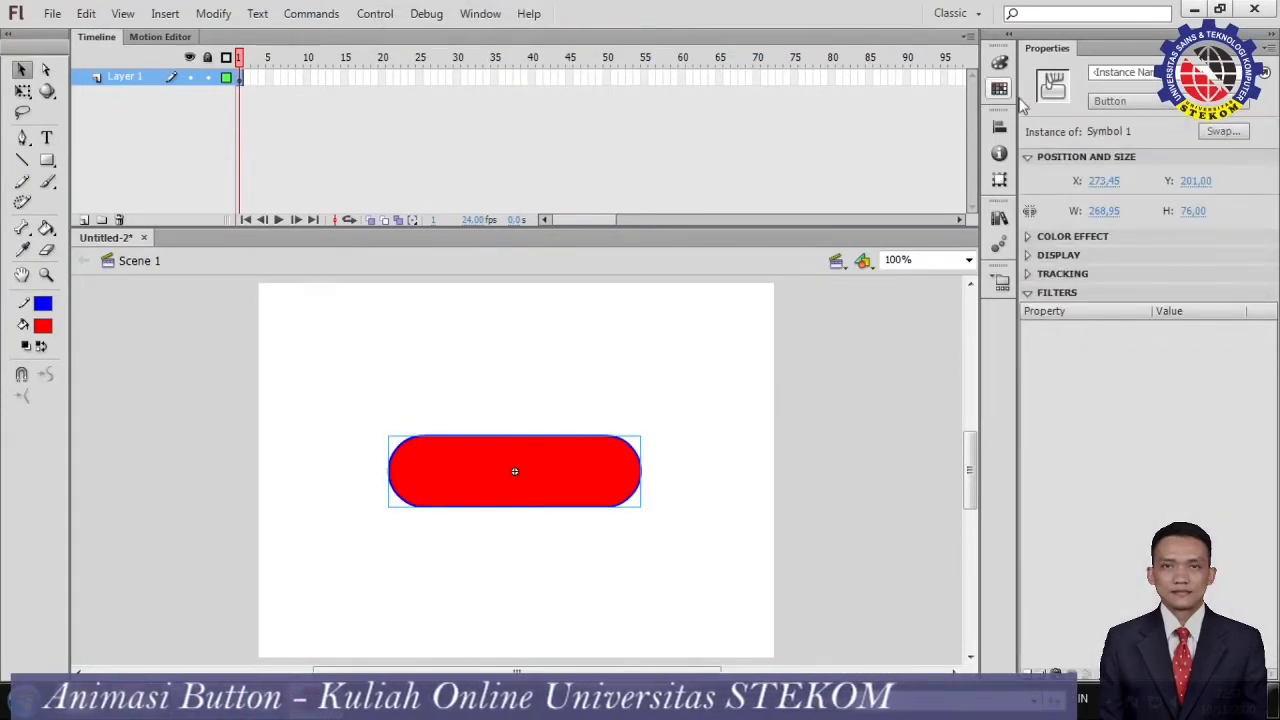
{"action": "left_click", "coordinate": [1243, 105]}
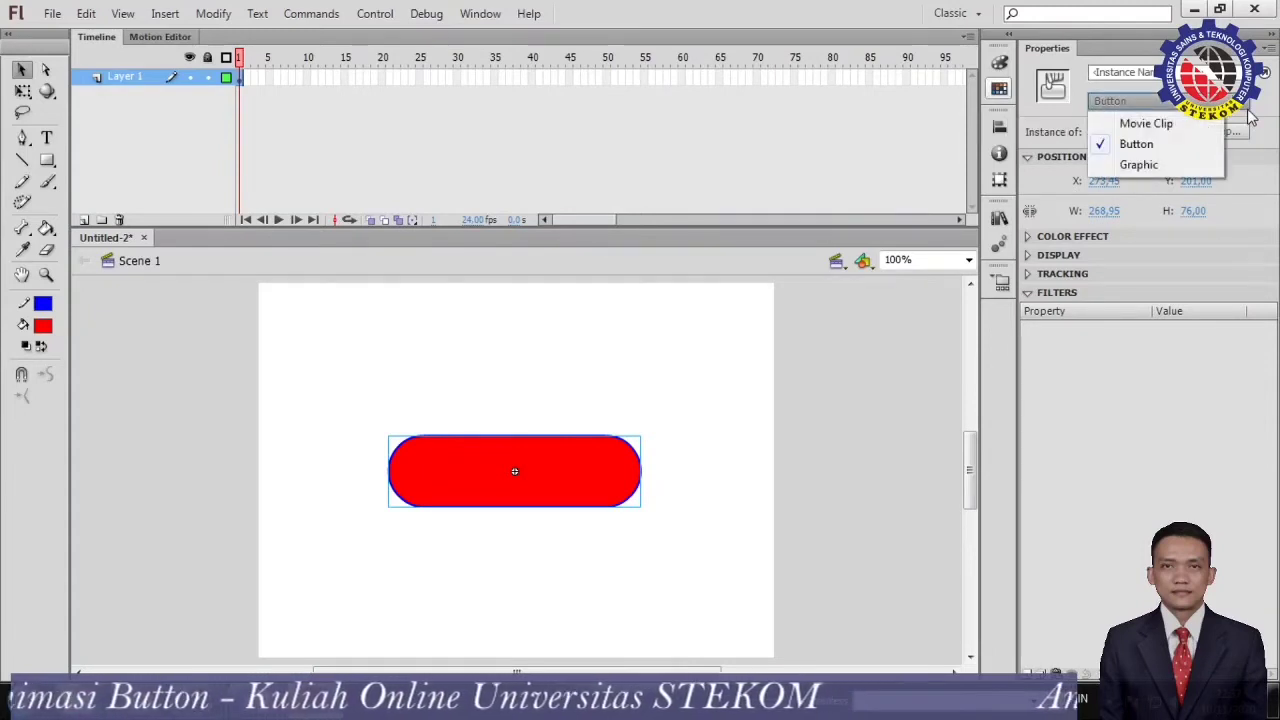
{"action": "left_click", "coordinate": [1248, 117]}
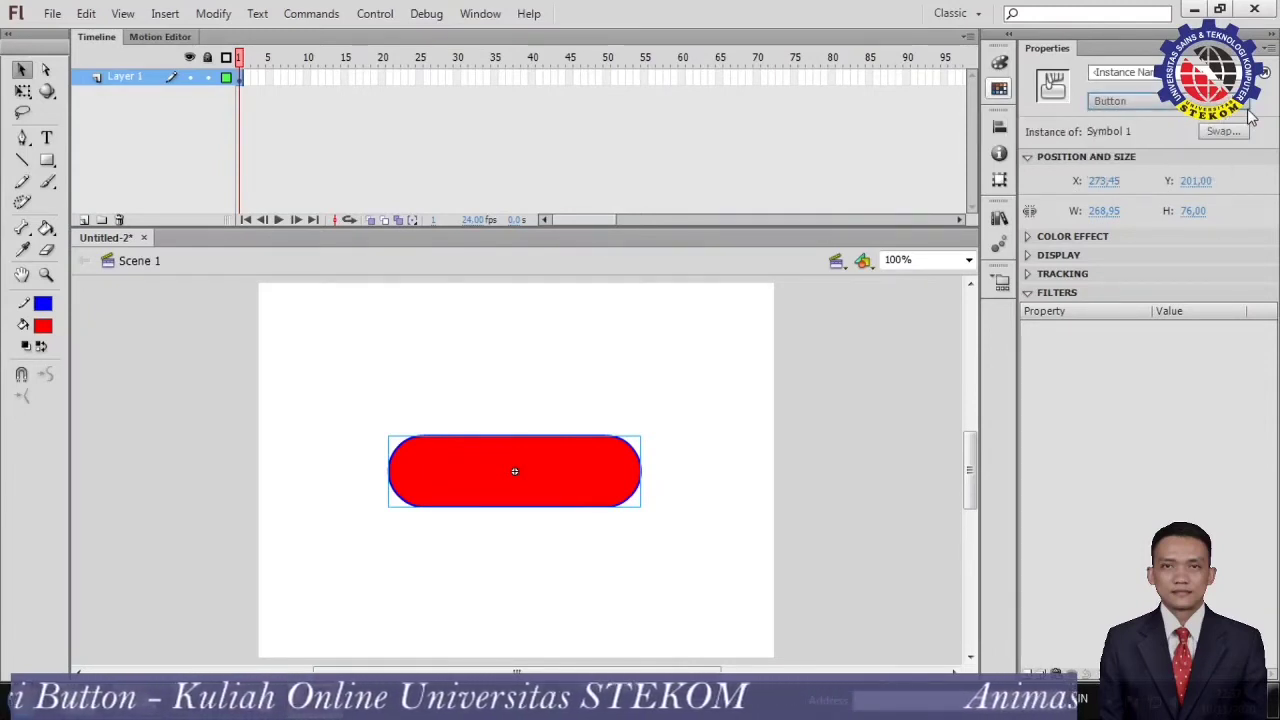
{"action": "left_click", "coordinate": [726, 466]}
{"action": "left_click", "coordinate": [470, 479]}
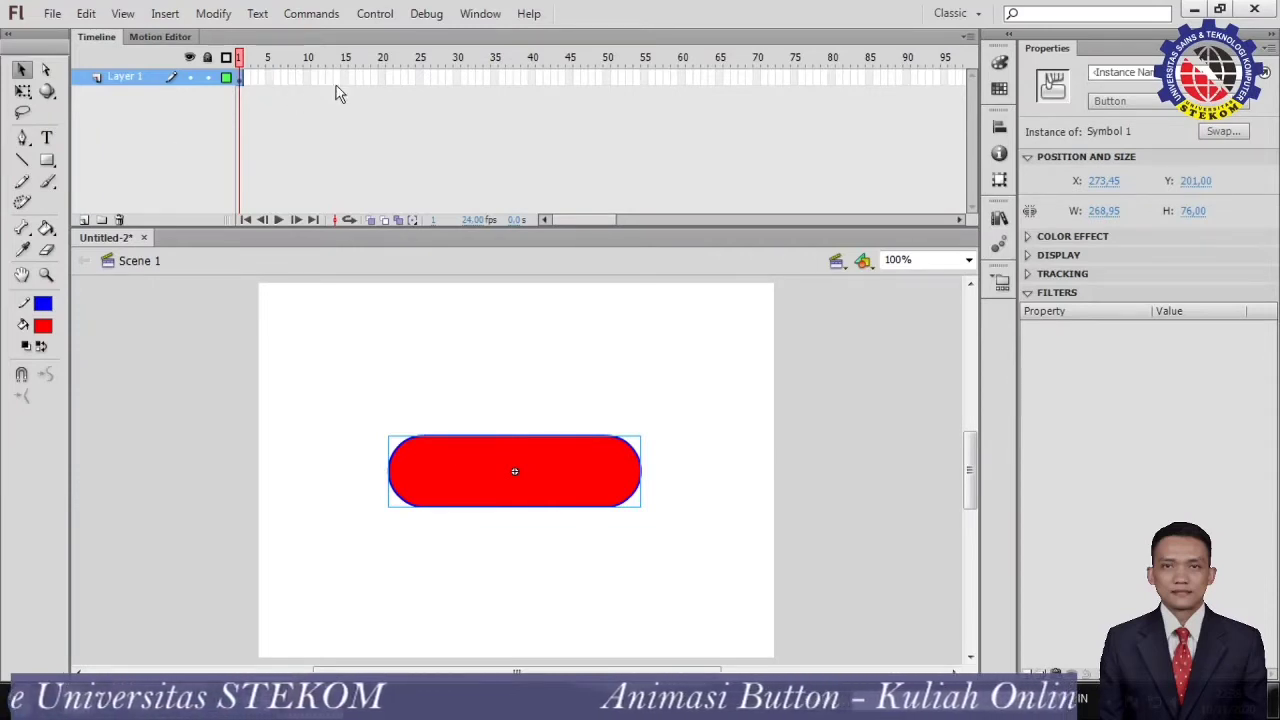
Test the movie to preview the button, close the preview, and reselect the button instance.
{"action": "left_click", "coordinate": [376, 14]}
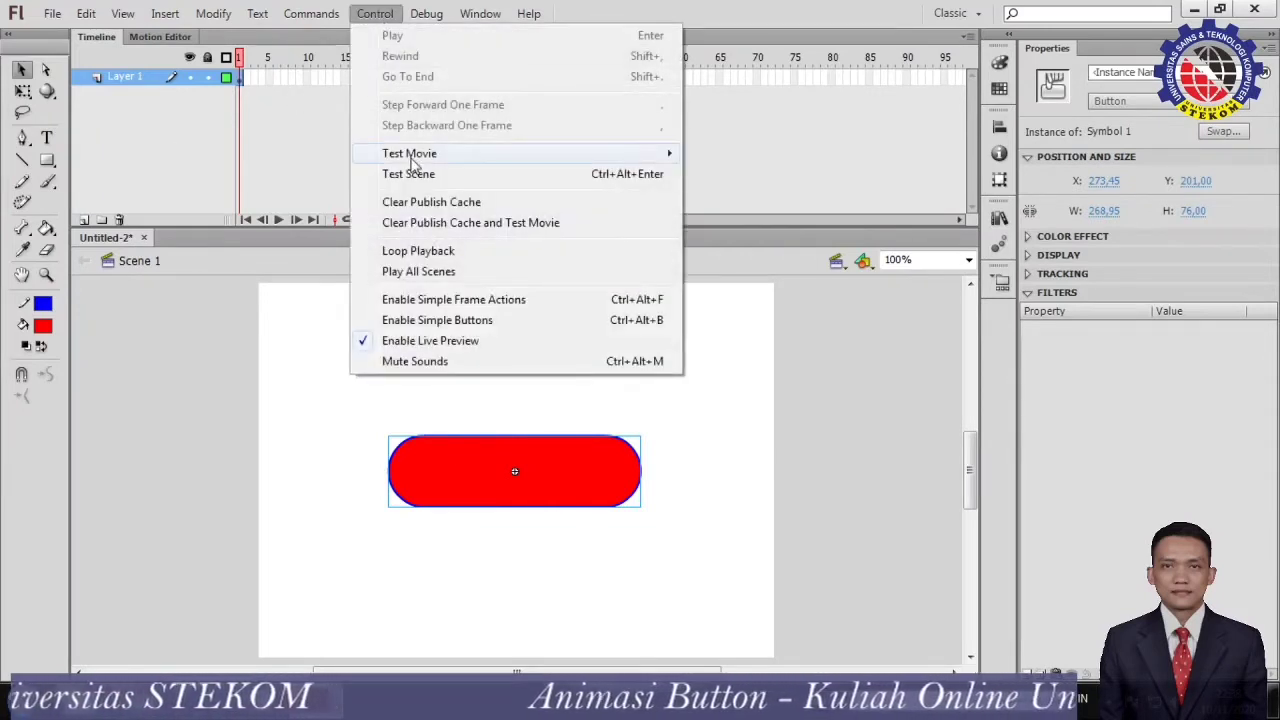
{"action": "mouse_move", "coordinate": [414, 160]}
{"action": "left_click", "coordinate": [700, 160]}
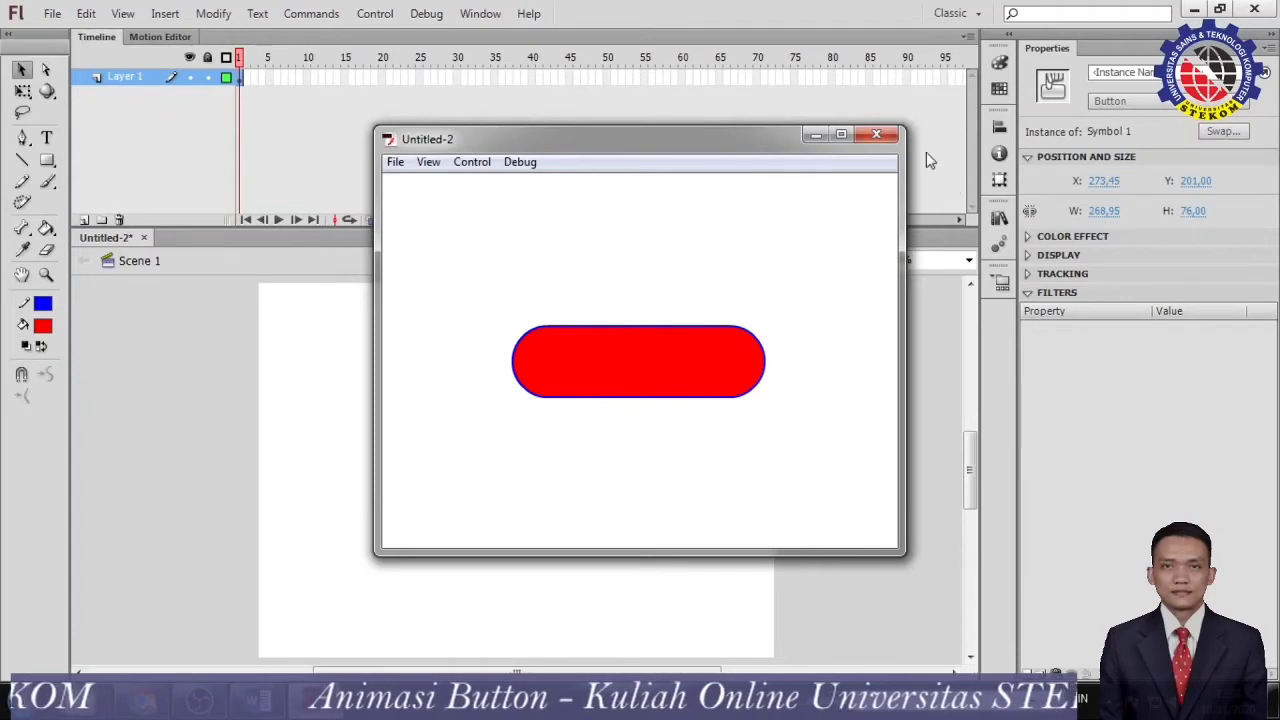
{"action": "left_click", "coordinate": [877, 134]}
{"action": "left_click", "coordinate": [795, 467]}
{"action": "left_click", "coordinate": [485, 472]}
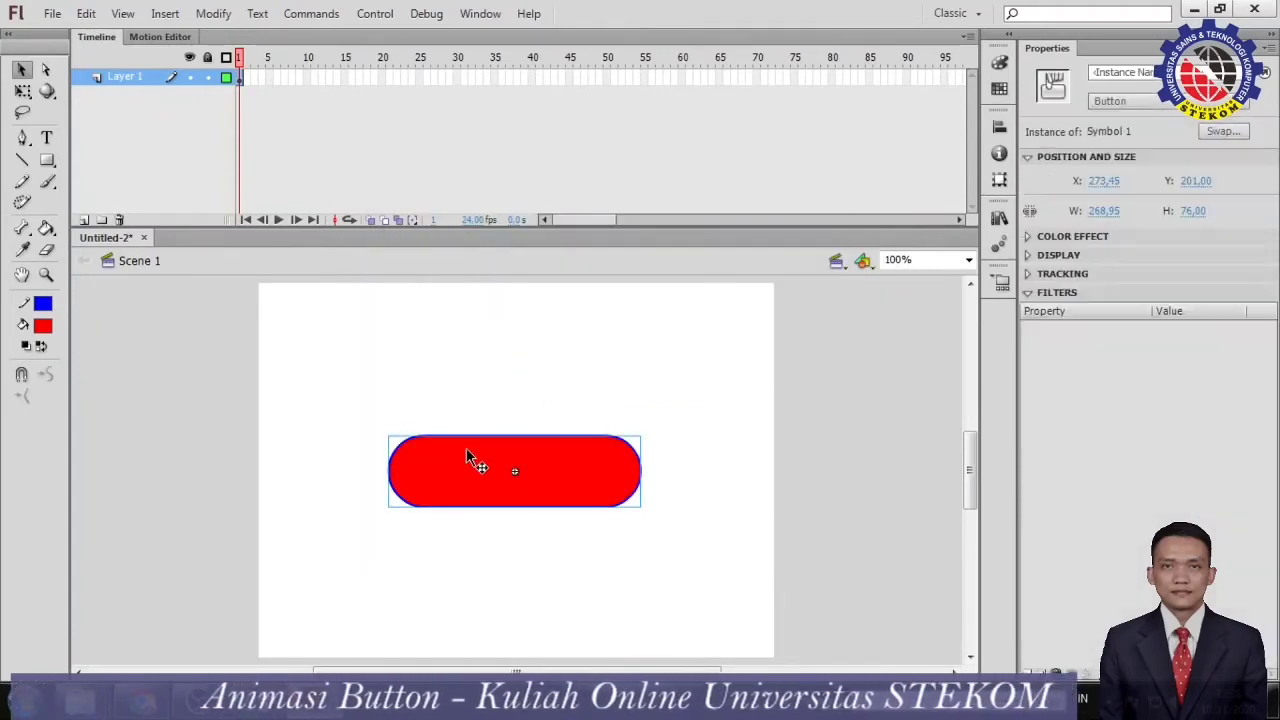
Open the button symbol for editing, remove the fill of its Up-state shape, and undo that removal.
{"action": "double_click", "coordinate": [422, 475]}
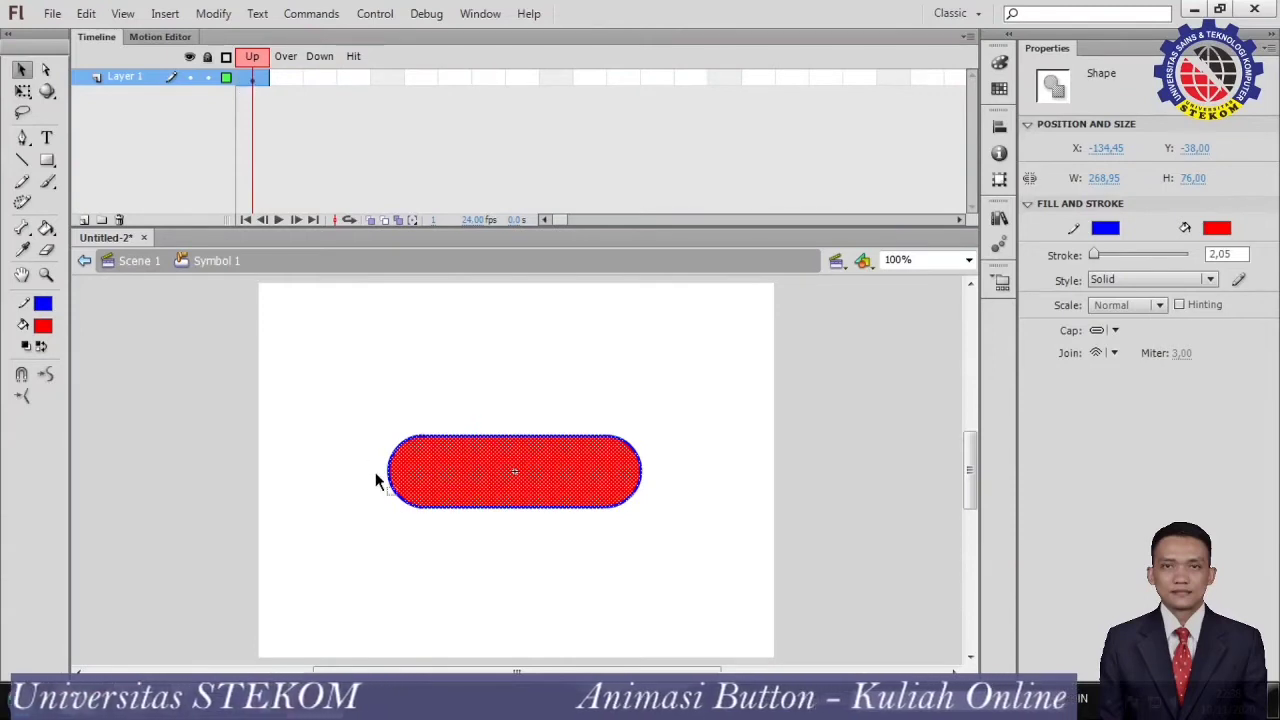
{"action": "left_click", "coordinate": [1217, 229]}
{"action": "left_click", "coordinate": [1248, 248]}
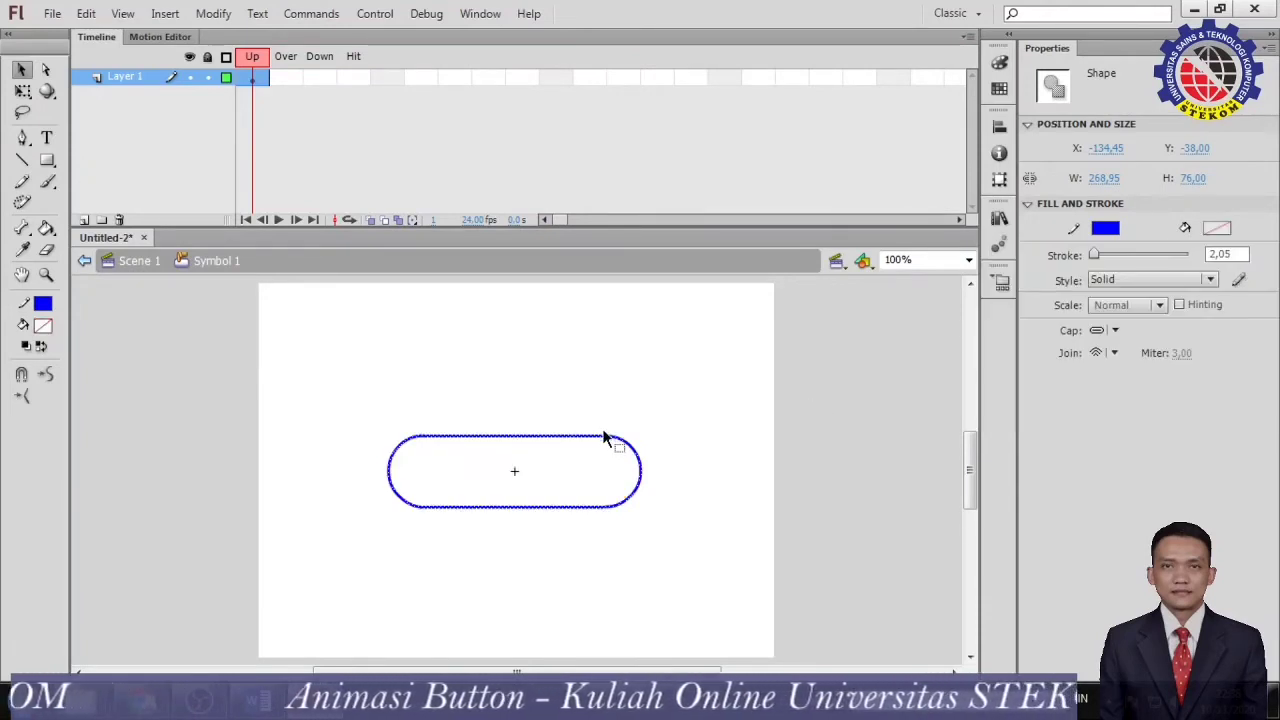
{"action": "key", "text": "ctrl+z"}
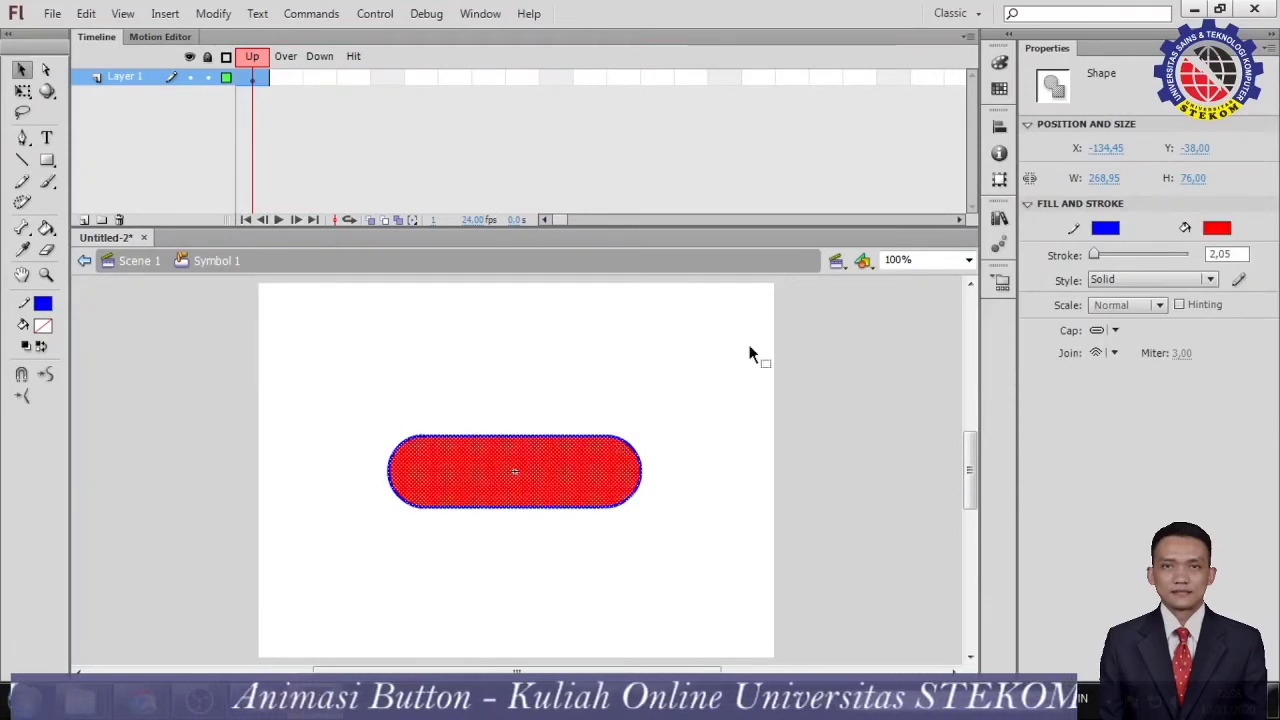
{"action": "left_click", "coordinate": [676, 417]}
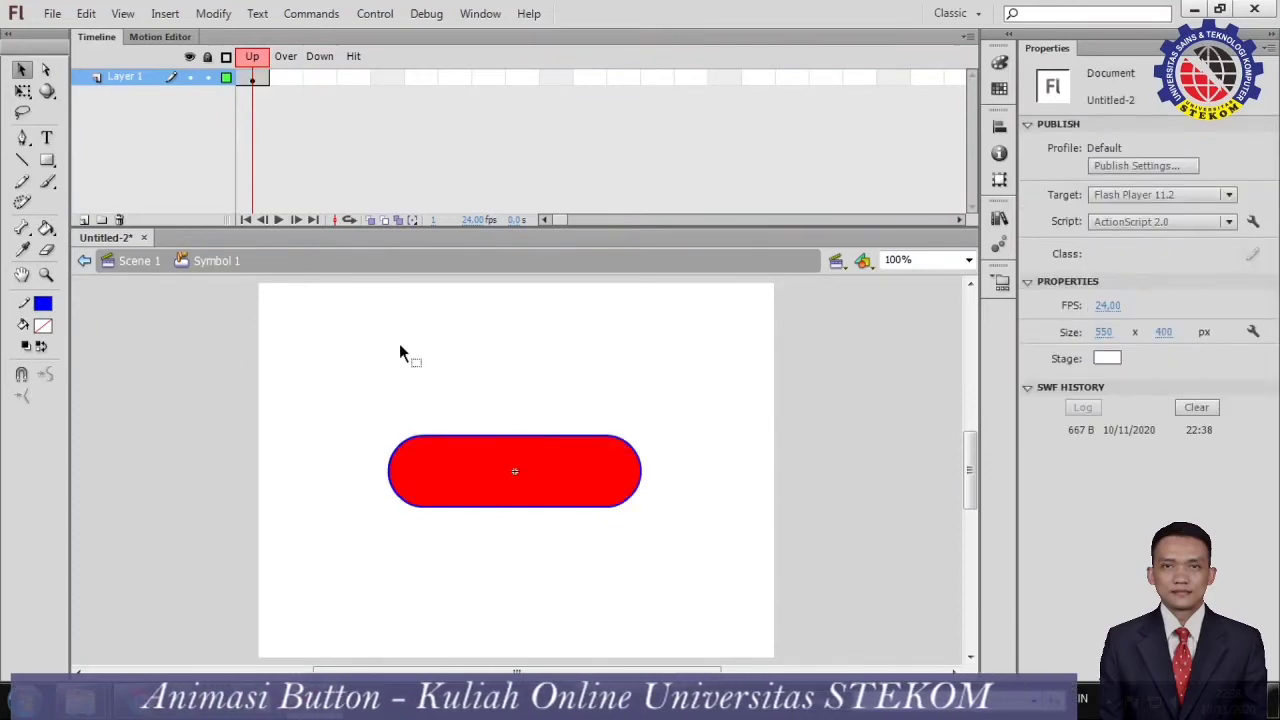
Draw a slightly larger unfilled rounded rectangle with blue stroke around the red shape in the Up frame.
{"action": "left_click", "coordinate": [255, 80]}
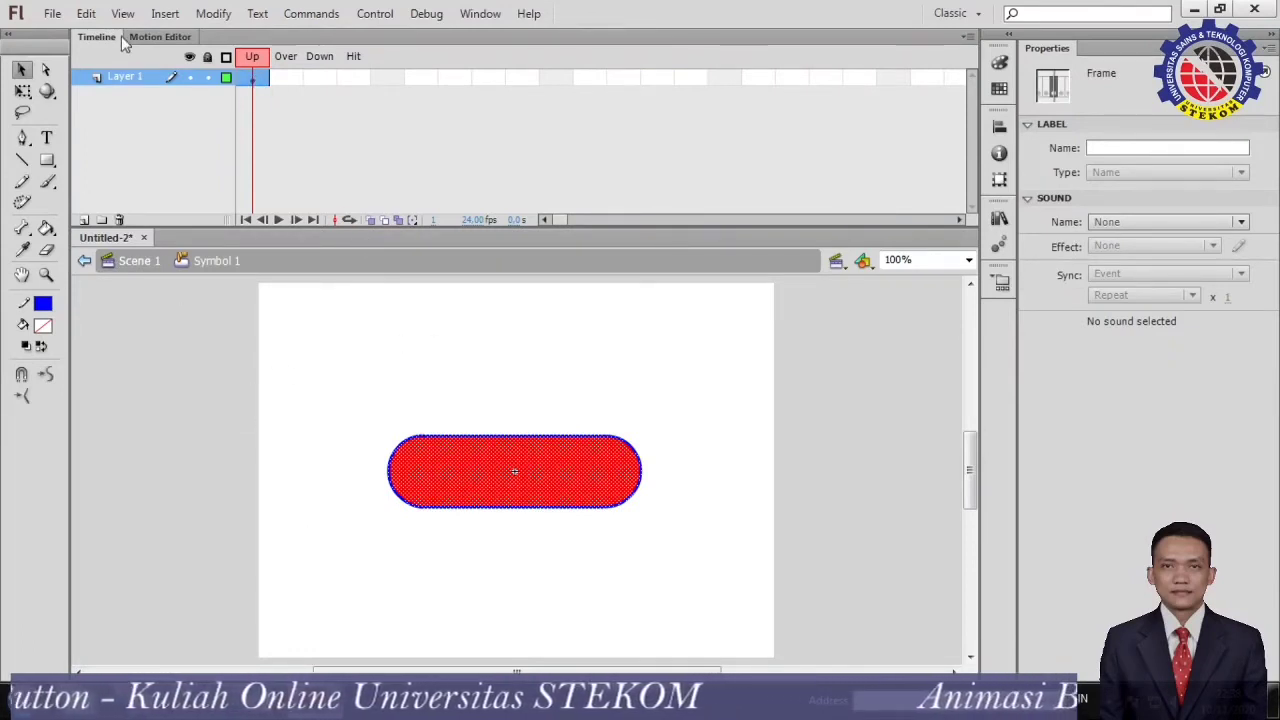
{"action": "left_click", "coordinate": [47, 160]}
{"action": "left_click_drag", "start_coordinate": [404, 371], "coordinate": [645, 427]}
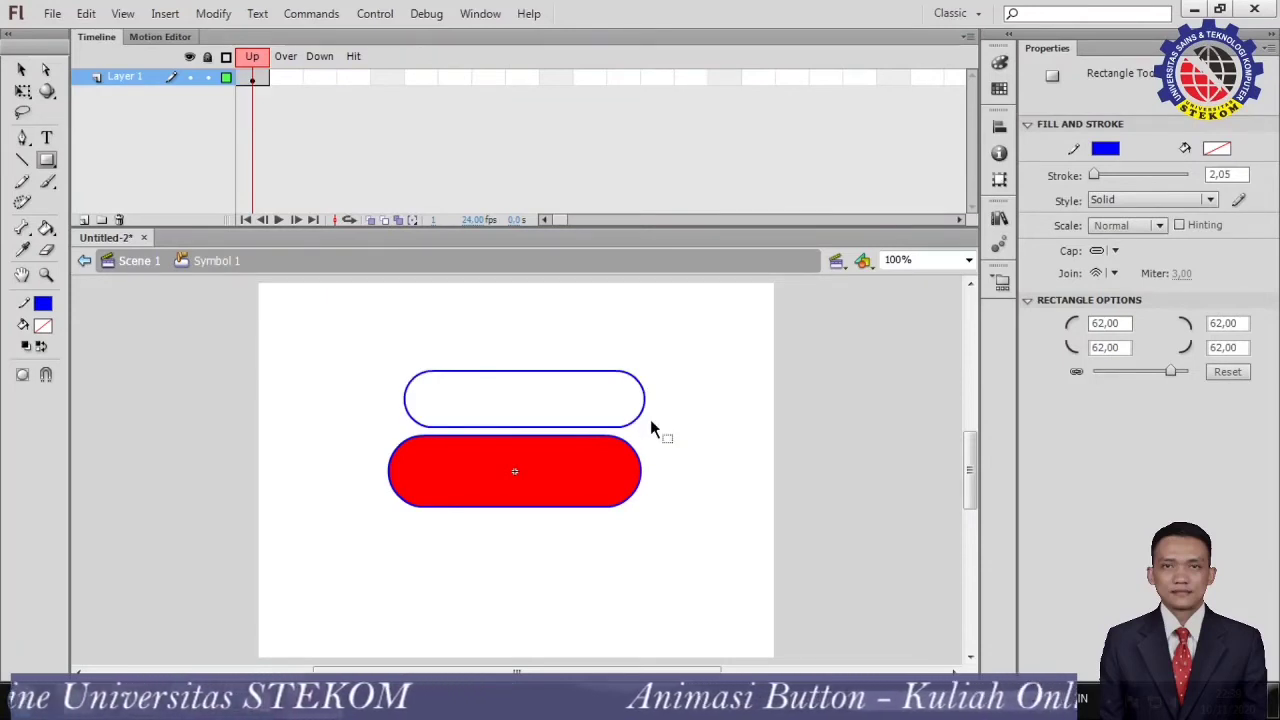
{"action": "key", "text": "ctrl+z"}
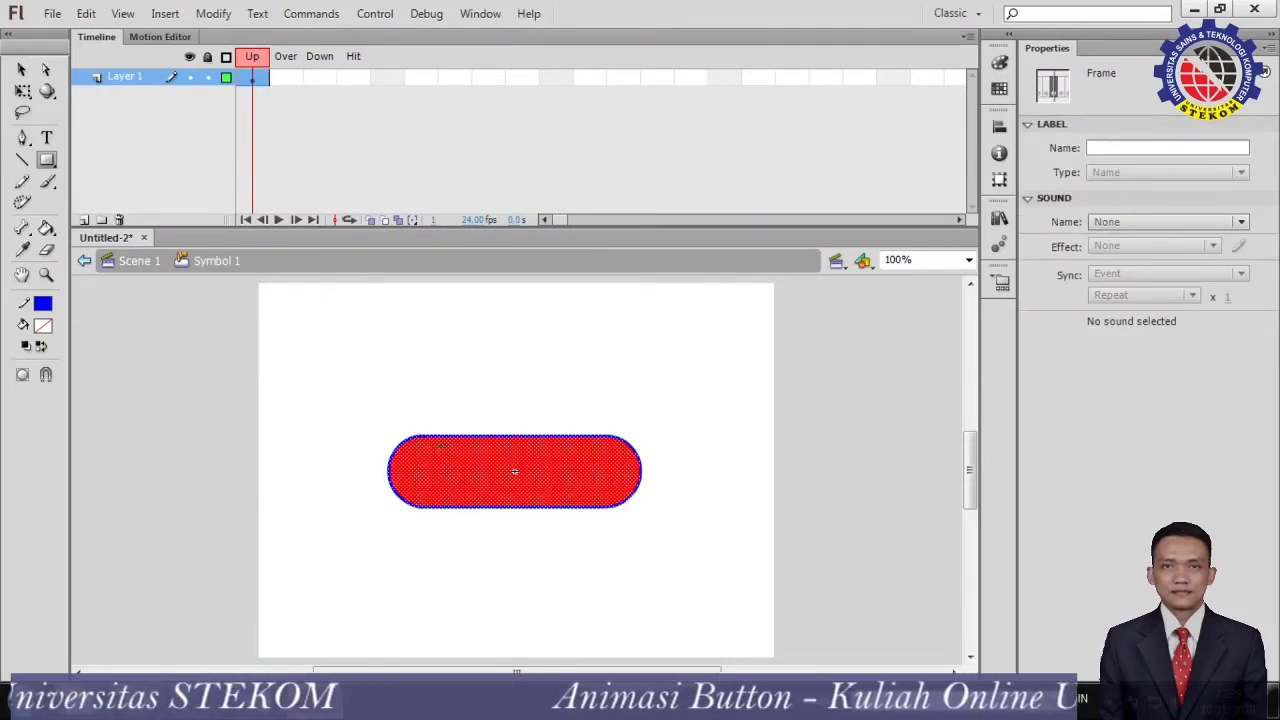
{"action": "left_click_drag", "start_coordinate": [377, 432], "coordinate": [655, 511]}
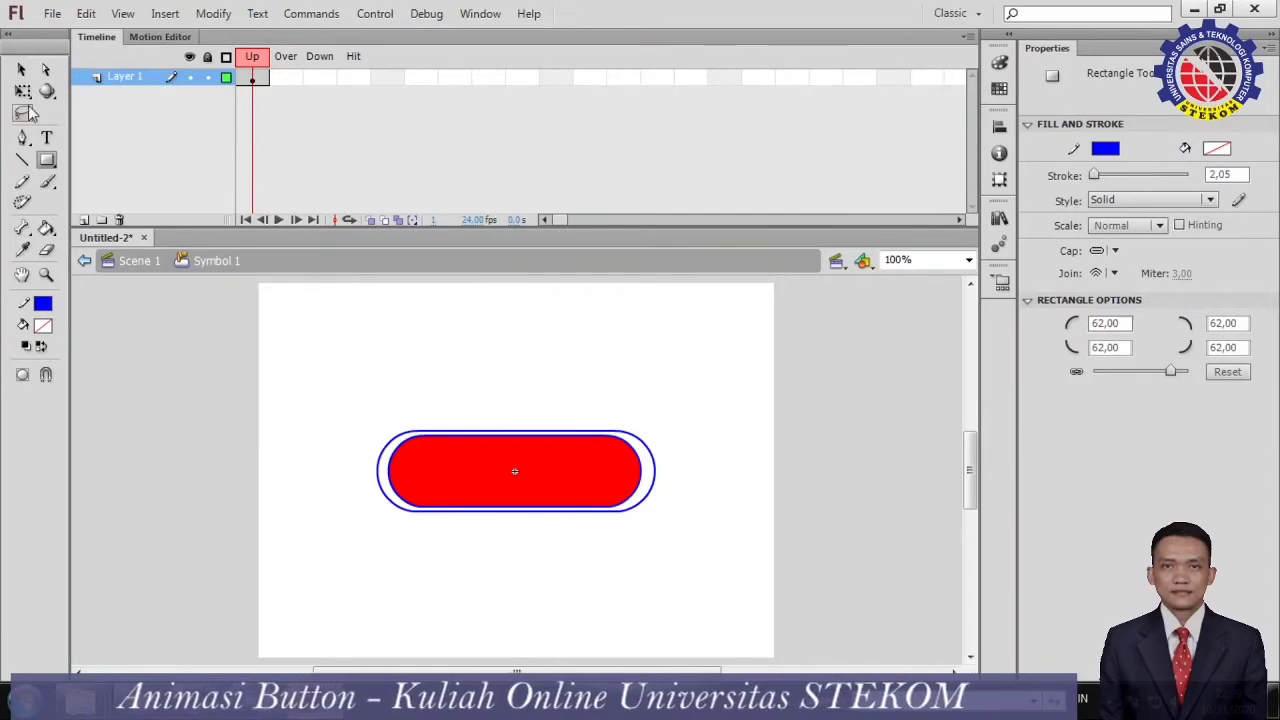
{"action": "left_click", "coordinate": [21, 69]}
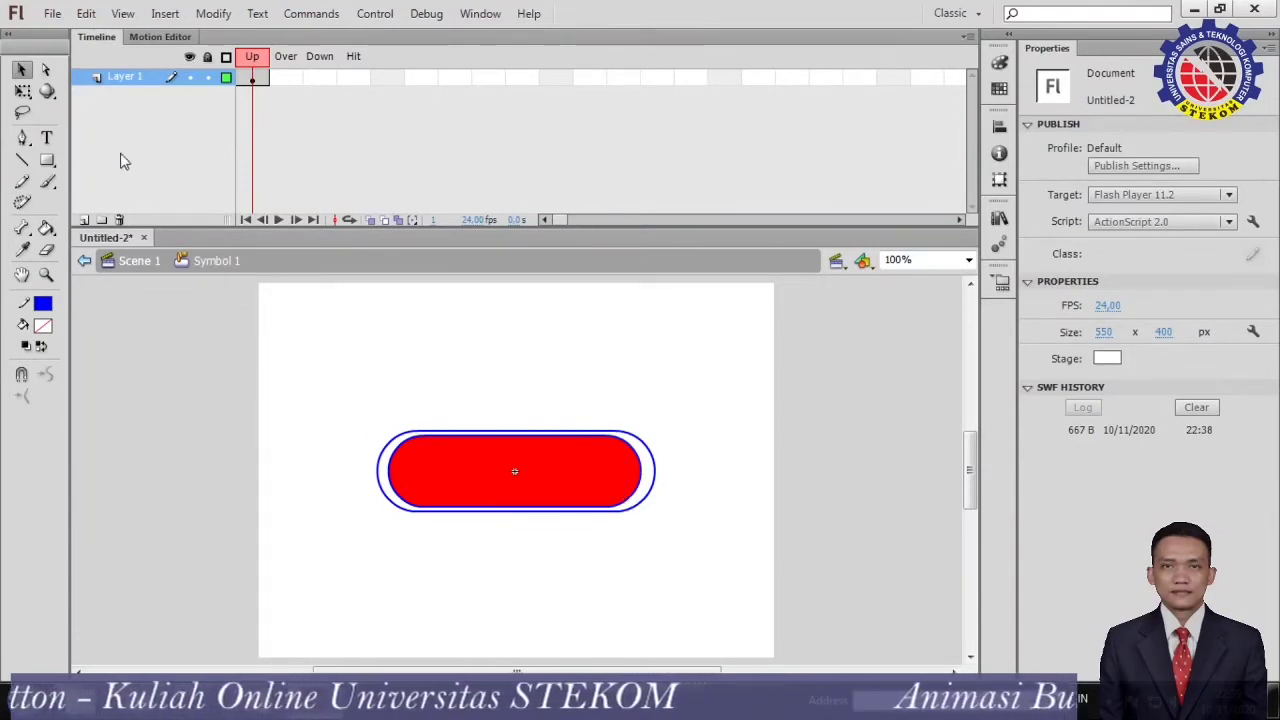
Add a new layer above Layer 1 and name it "text".
{"action": "left_click", "coordinate": [85, 220]}
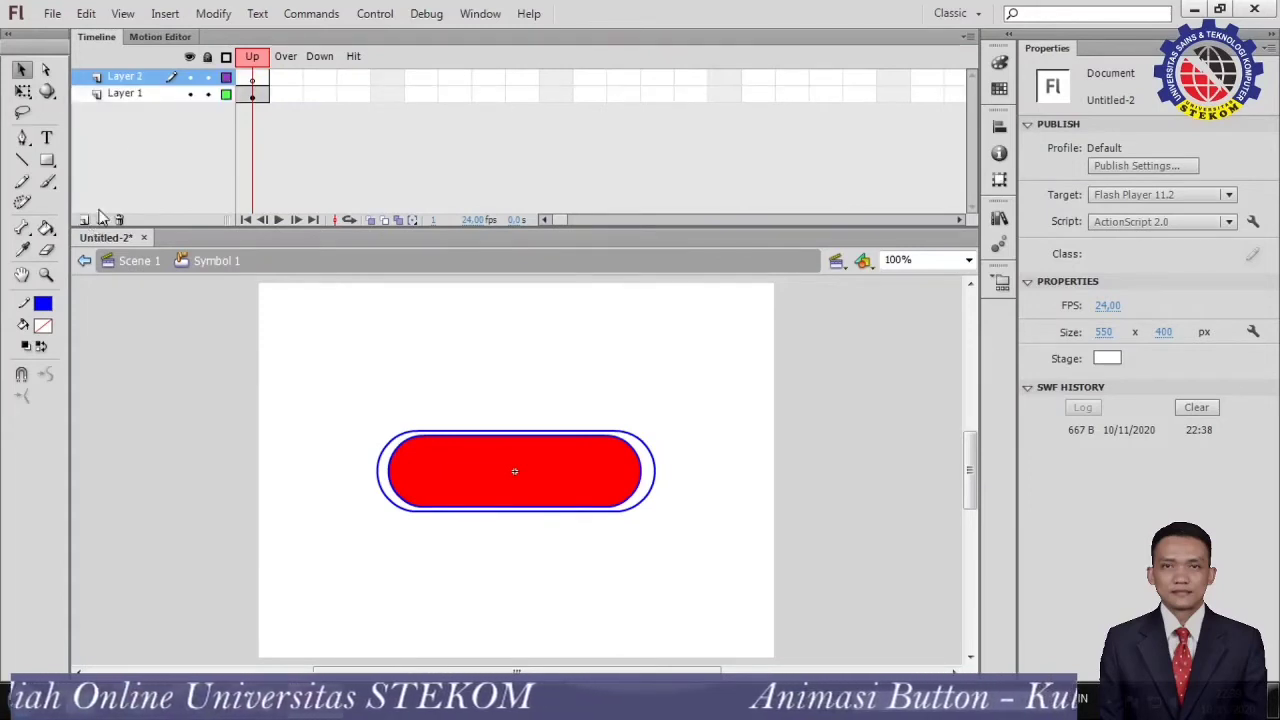
{"action": "double_click", "coordinate": [118, 77]}
{"action": "type", "text": "text"}
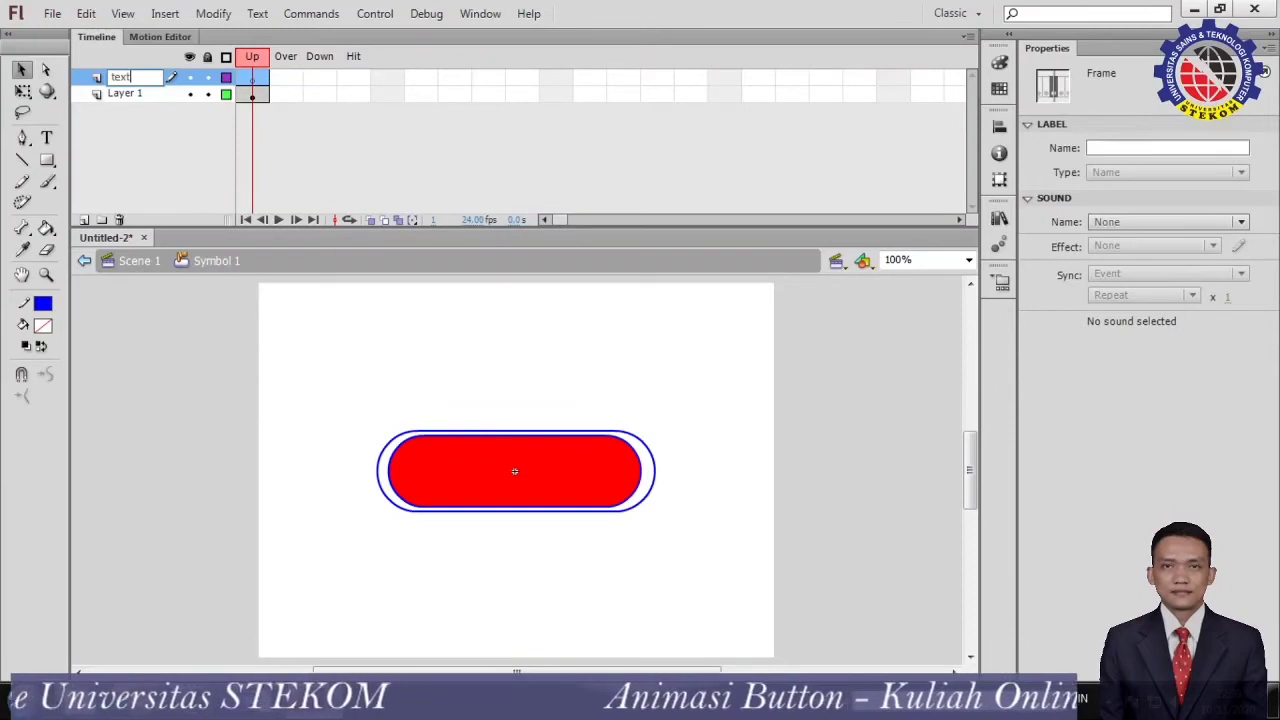
{"action": "left_click", "coordinate": [157, 391]}
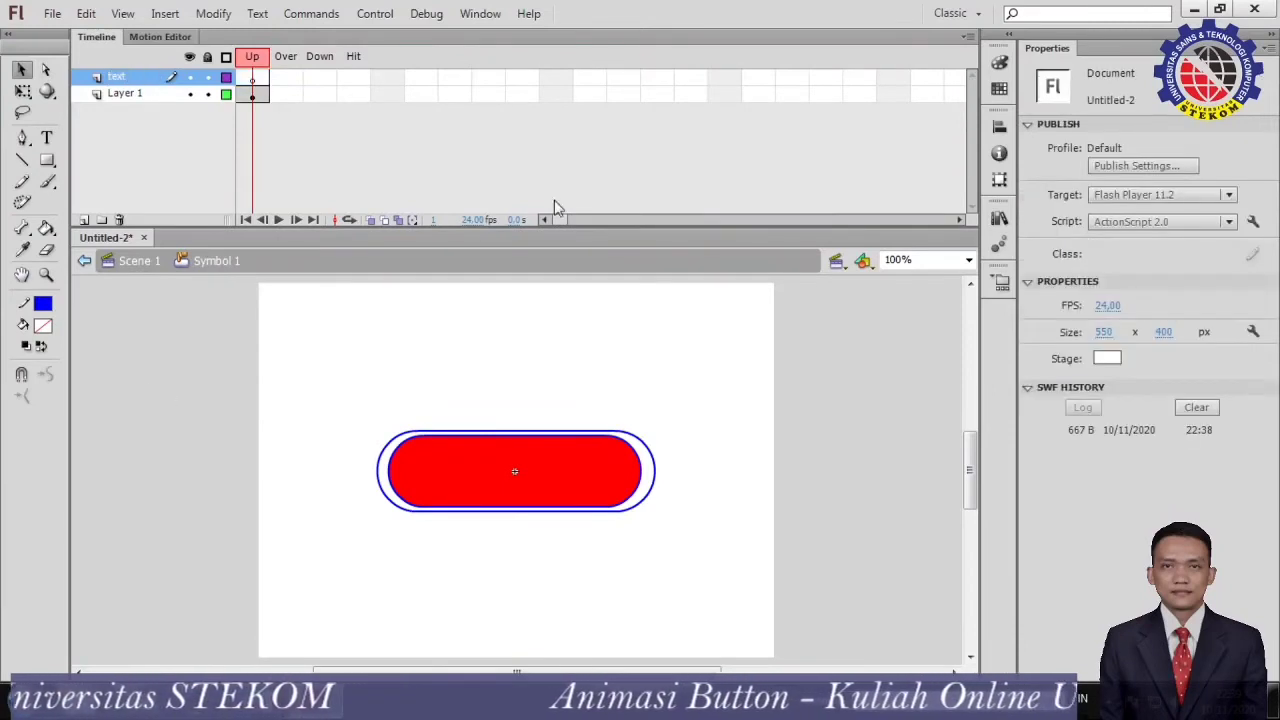
Add the static text "Login" in the Up frame of the text layer, above the red shape.
{"action": "left_click", "coordinate": [255, 80]}
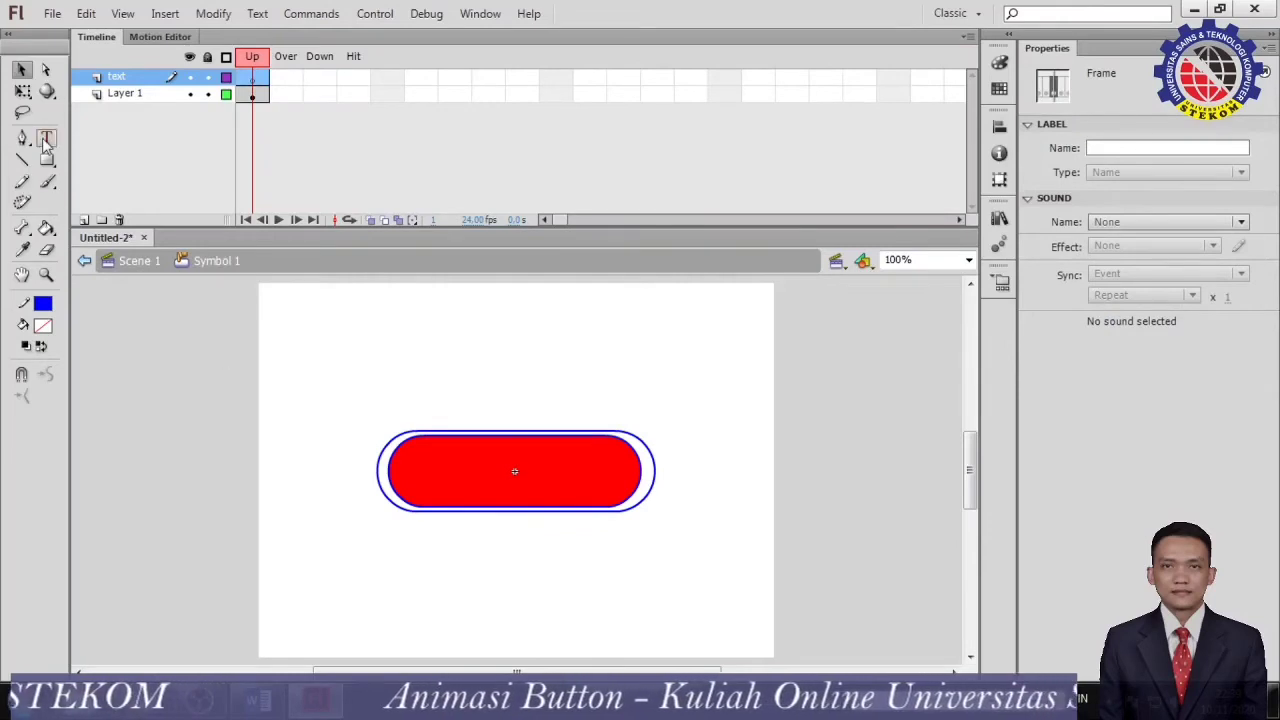
{"action": "left_click", "coordinate": [436, 366]}
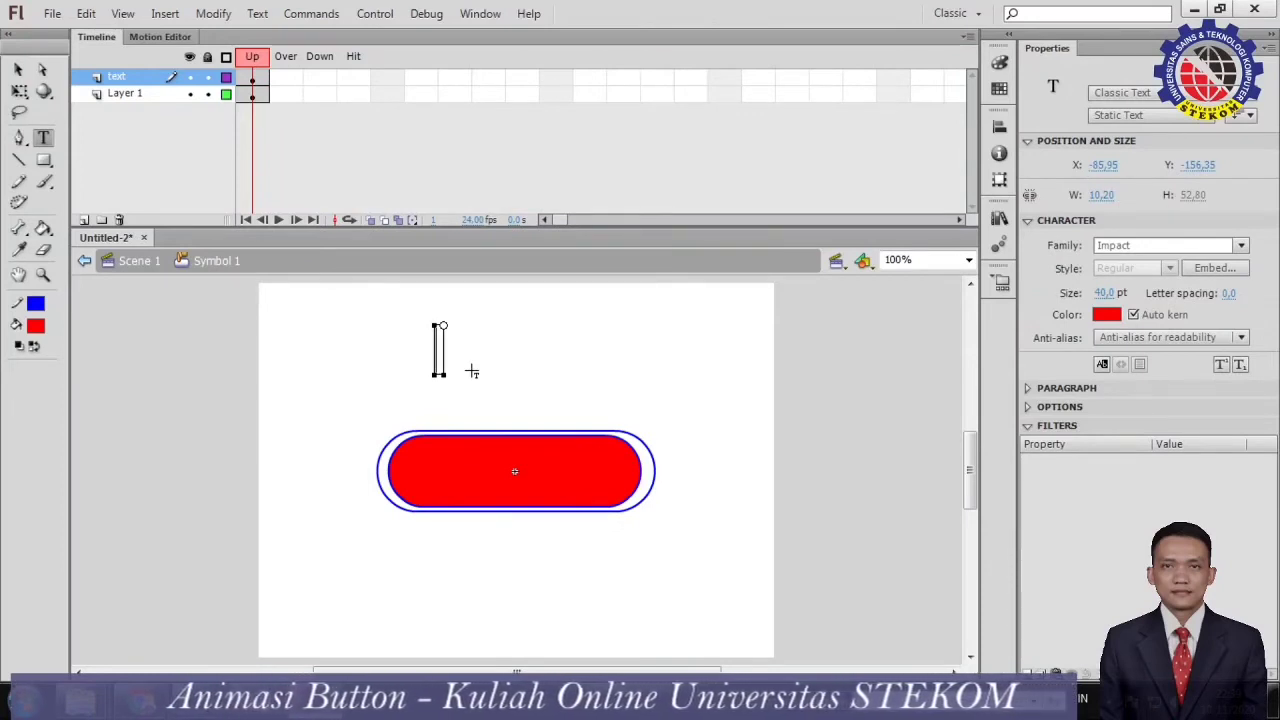
{"action": "type", "text": "Lo"}
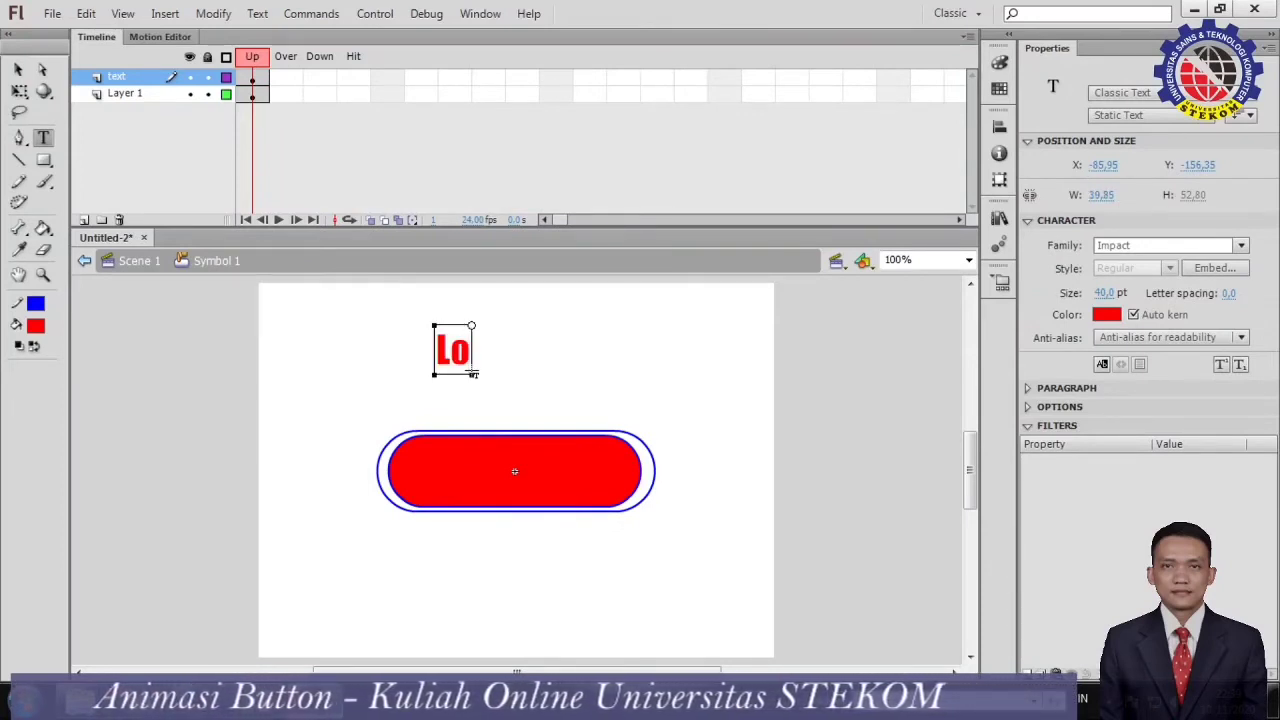
{"action": "type", "text": "gin"}
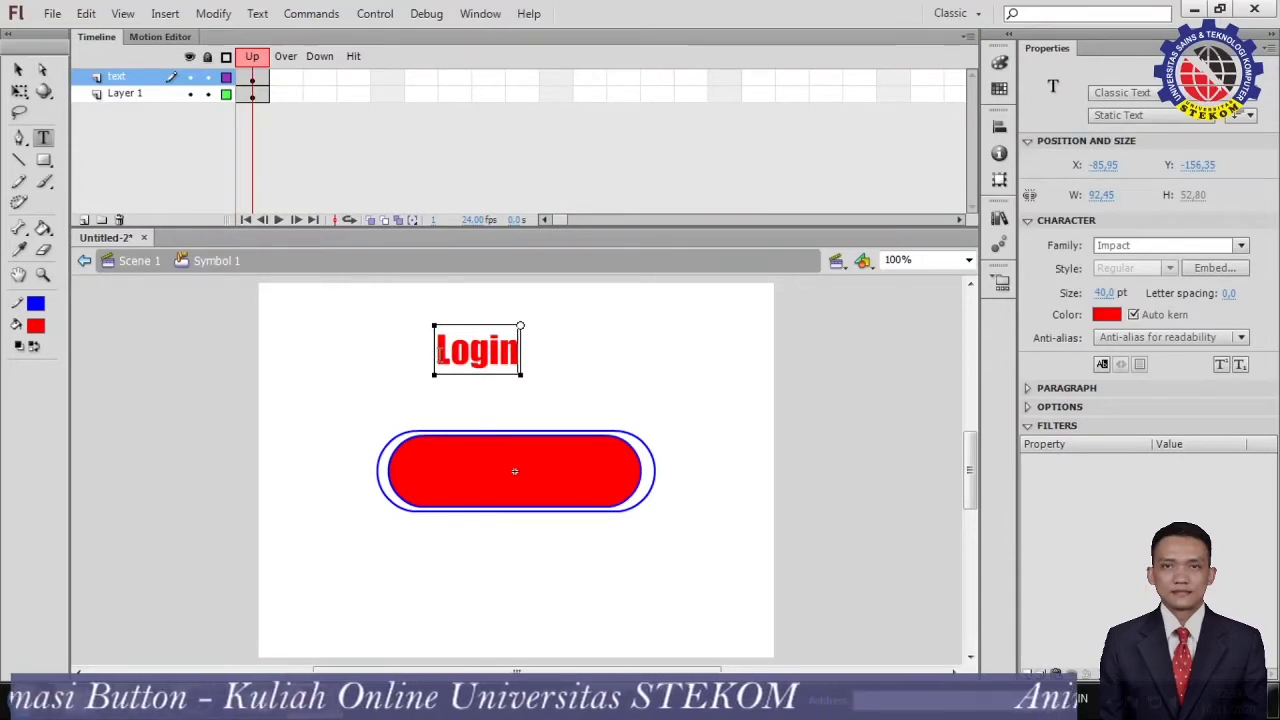
Recolor the "Login" text to black (#000000).
{"action": "double_click", "coordinate": [440, 355]}
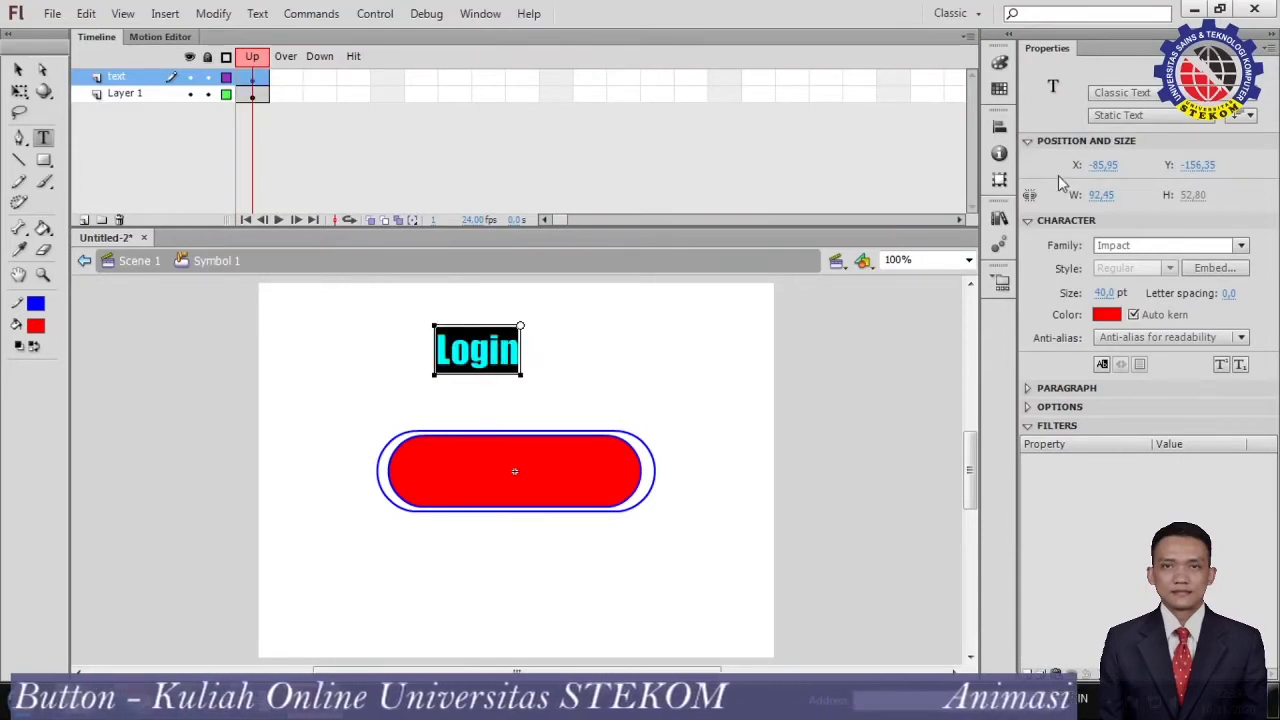
{"action": "left_click", "coordinate": [998, 64]}
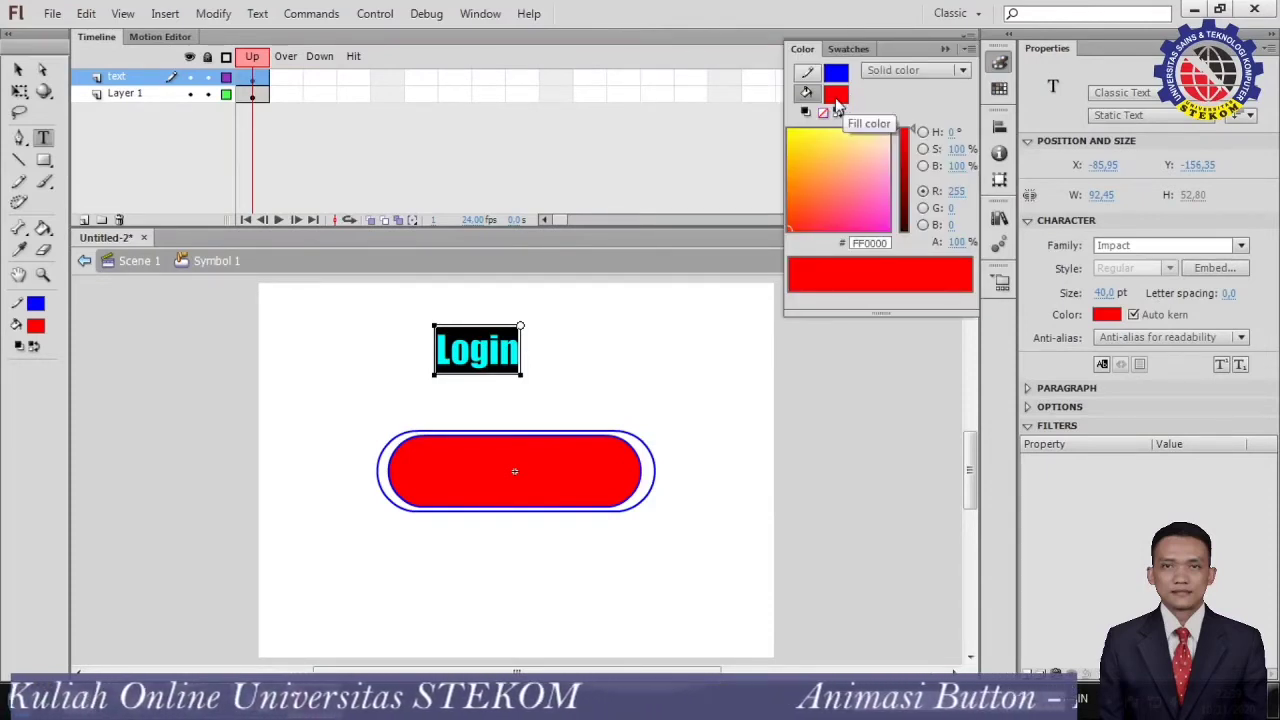
{"action": "left_click", "coordinate": [836, 96]}
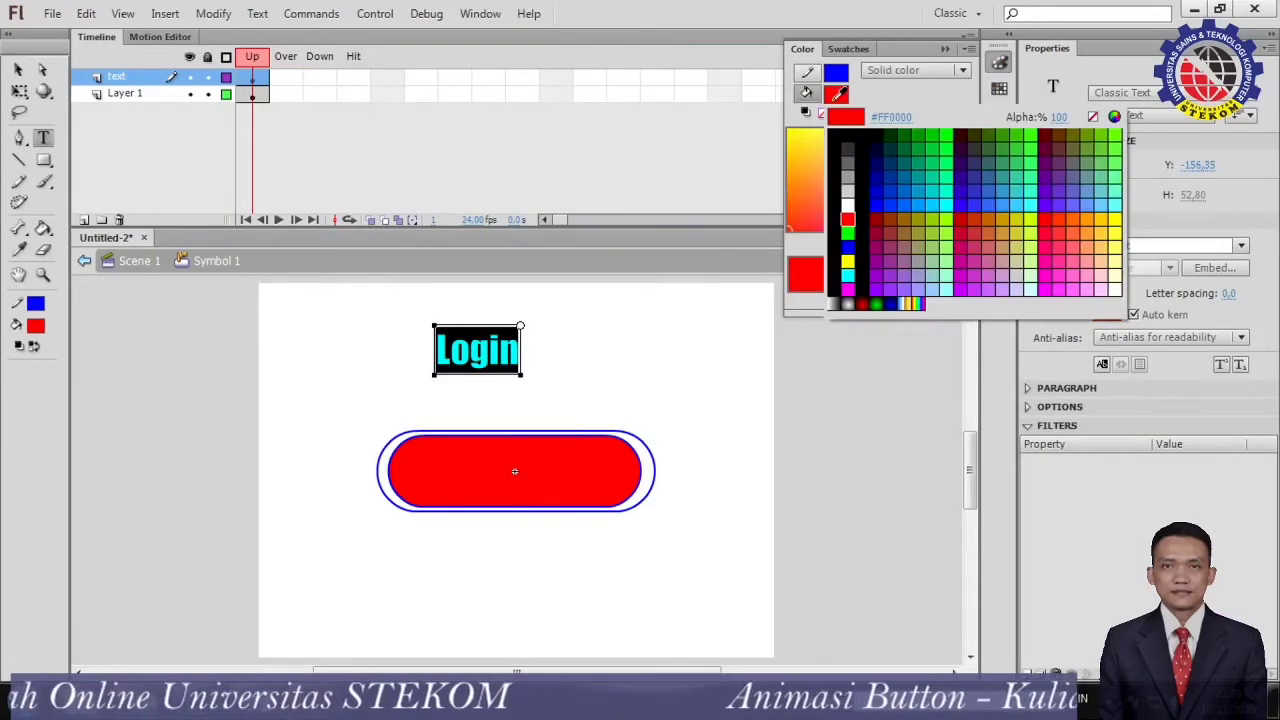
{"action": "left_click", "coordinate": [840, 137]}
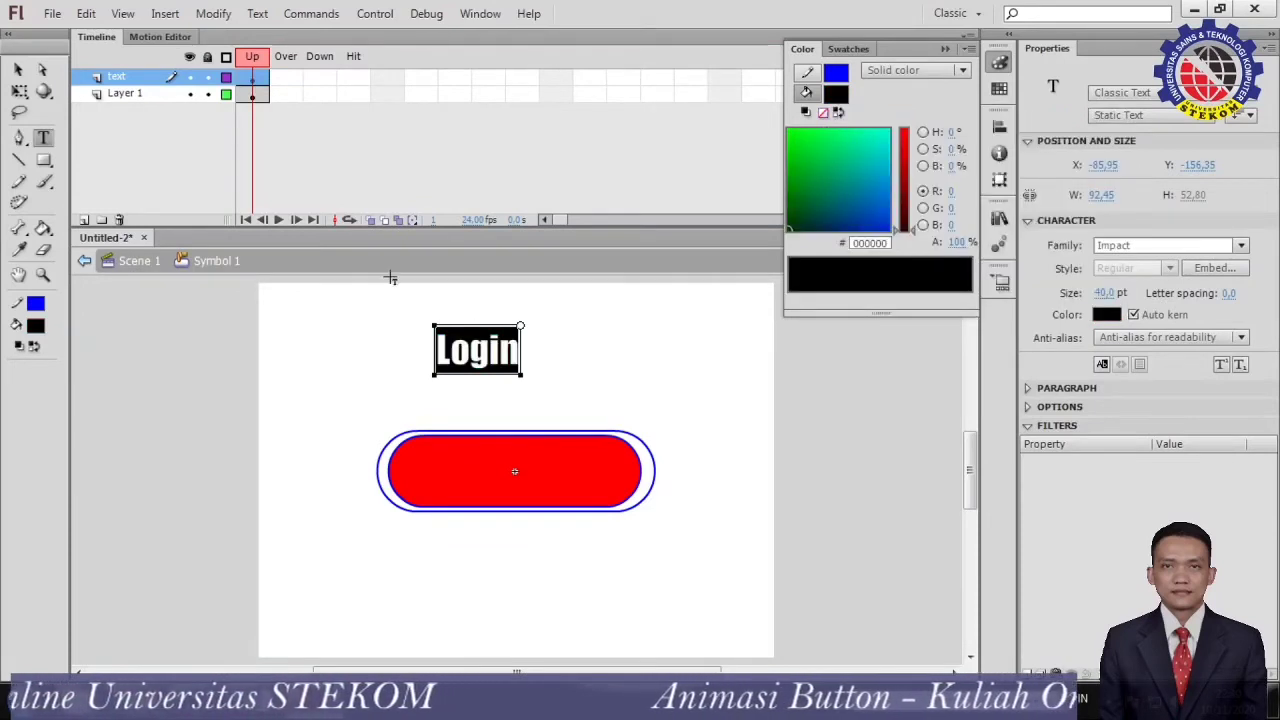
{"action": "left_click", "coordinate": [24, 74]}
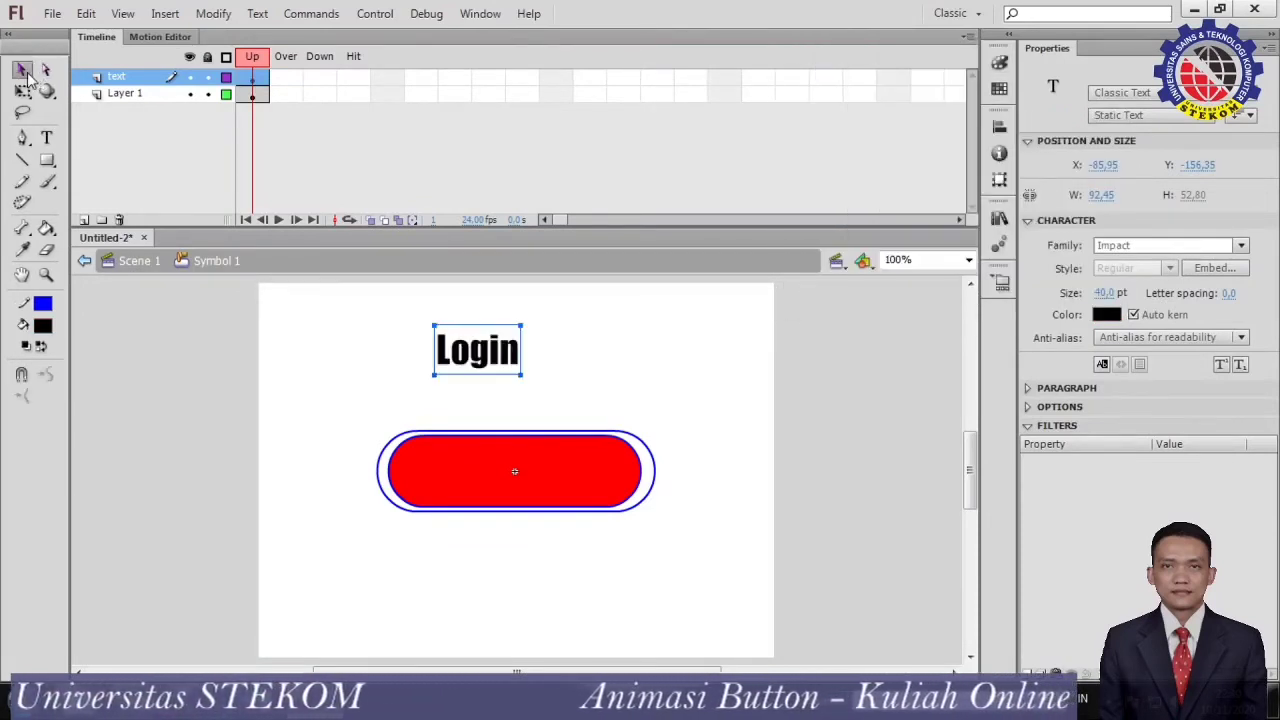
Enlarge the "Login" text to about 134 px wide and center it on the red rounded shape.
{"action": "key", "text": "q"}
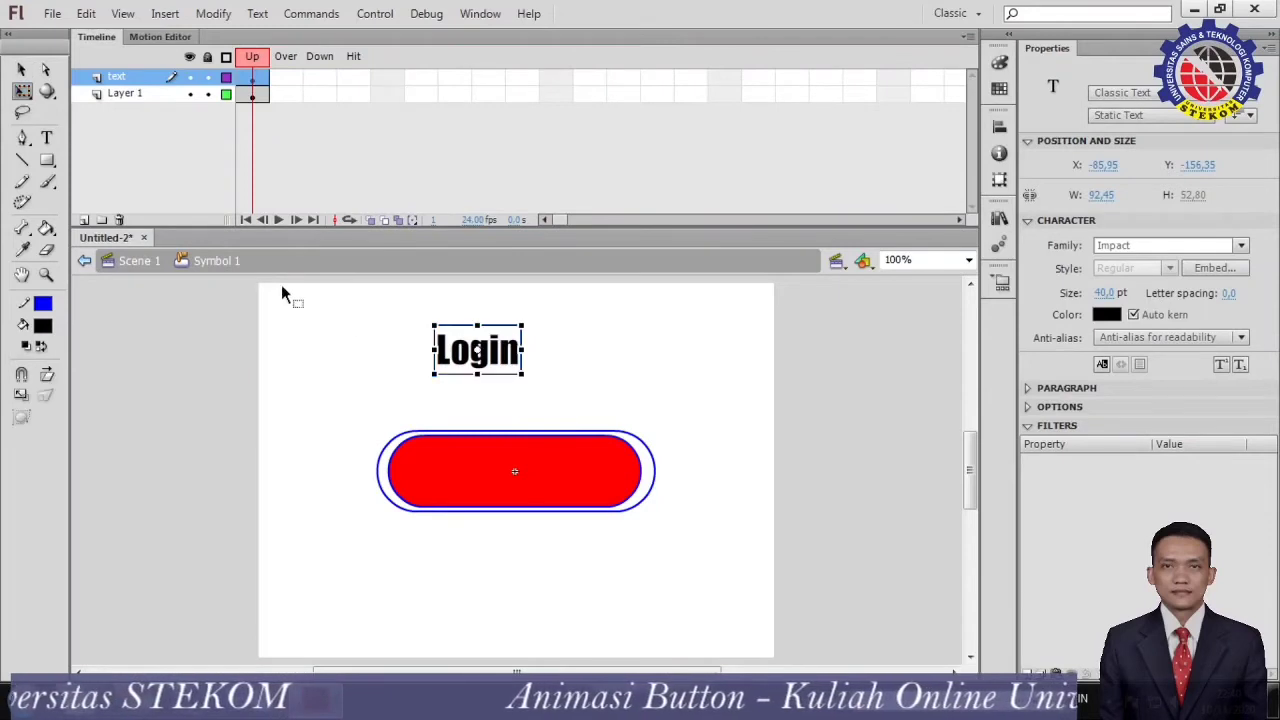
{"action": "left_click_drag", "start_coordinate": [522, 375], "coordinate": [534, 487]}
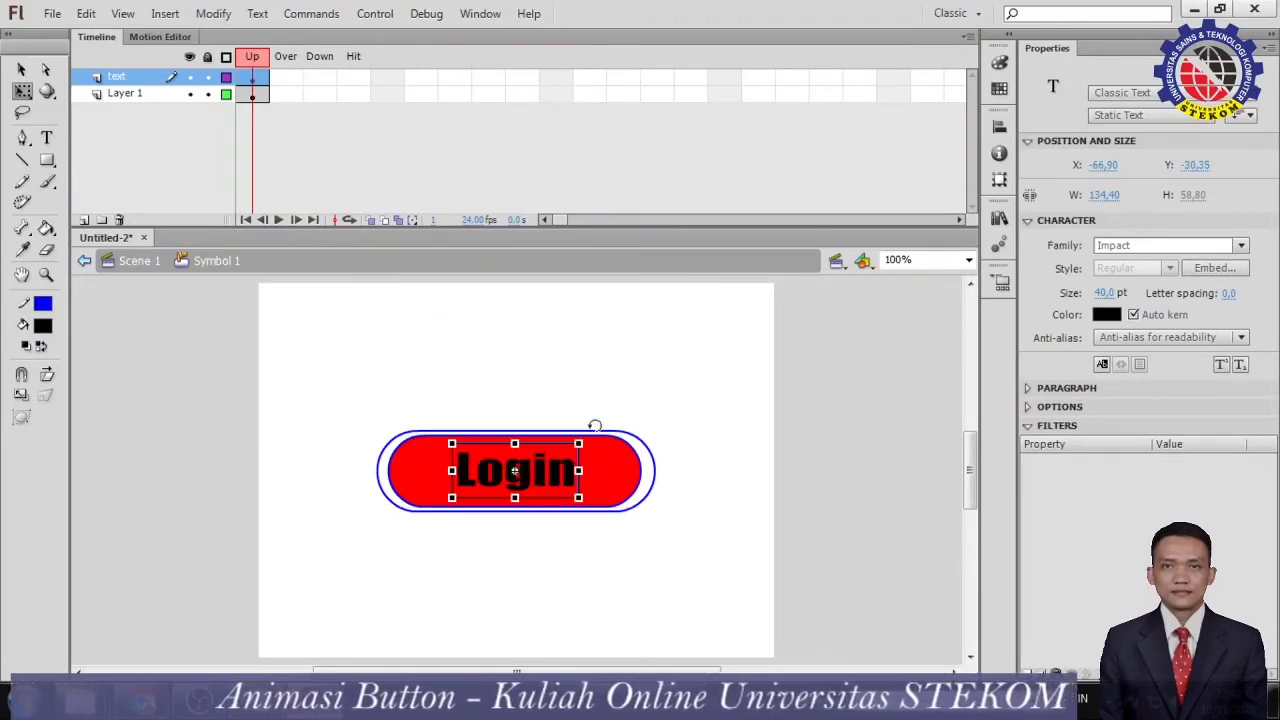
{"action": "left_click", "coordinate": [591, 391]}
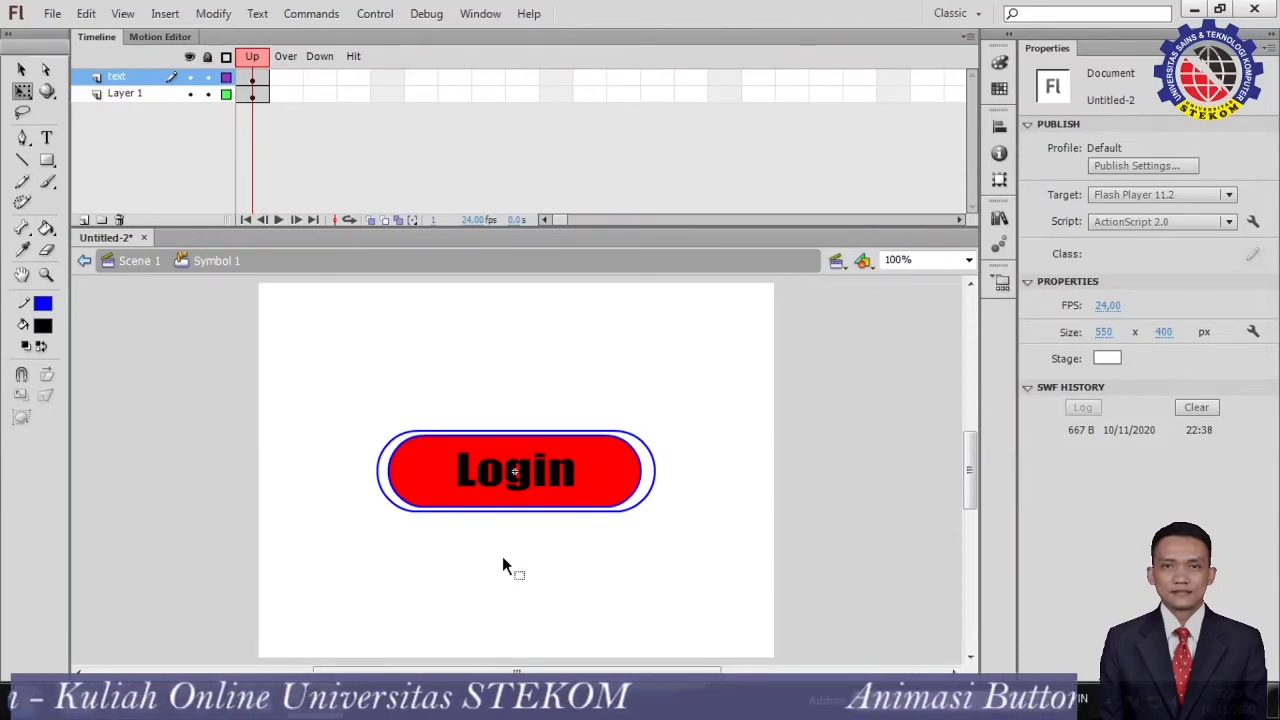
Extend the text layer with regular frames through the Down state.
{"action": "left_click", "coordinate": [327, 79]}
{"action": "left_click", "coordinate": [283, 79]}
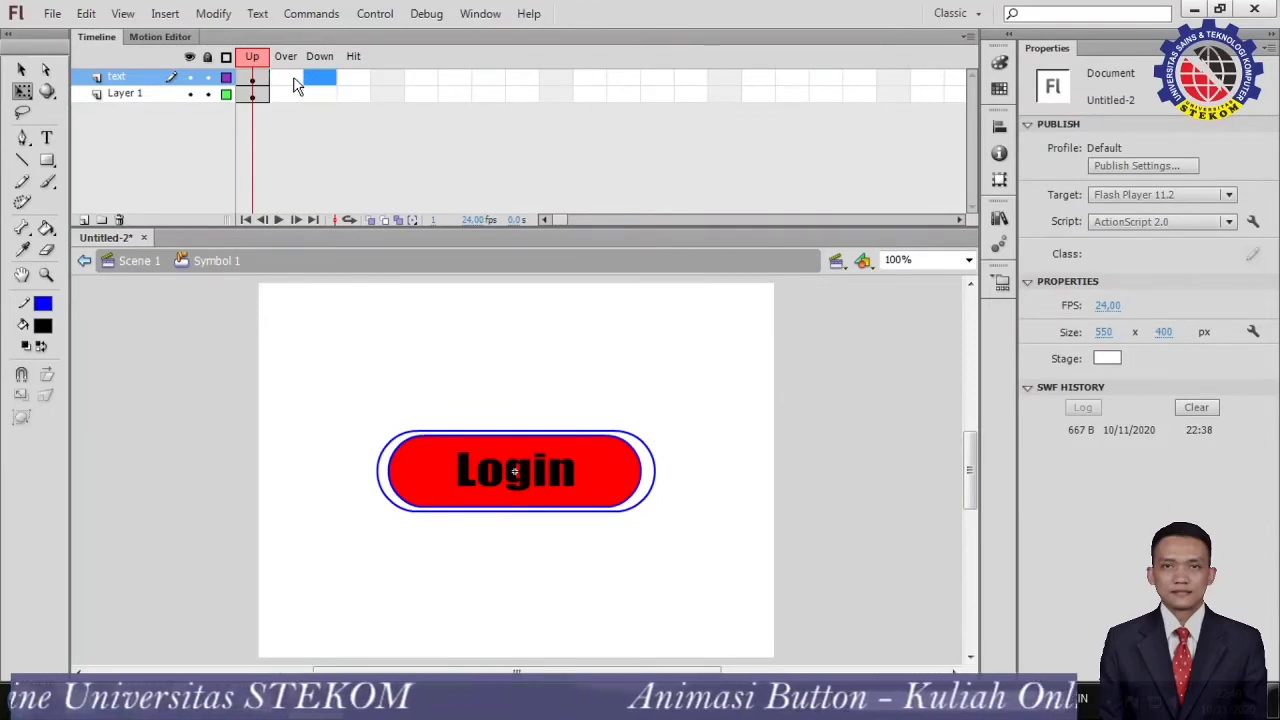
{"action": "left_click", "coordinate": [310, 80]}
{"action": "left_click", "coordinate": [289, 79]}
{"action": "right_click", "coordinate": [321, 77]}
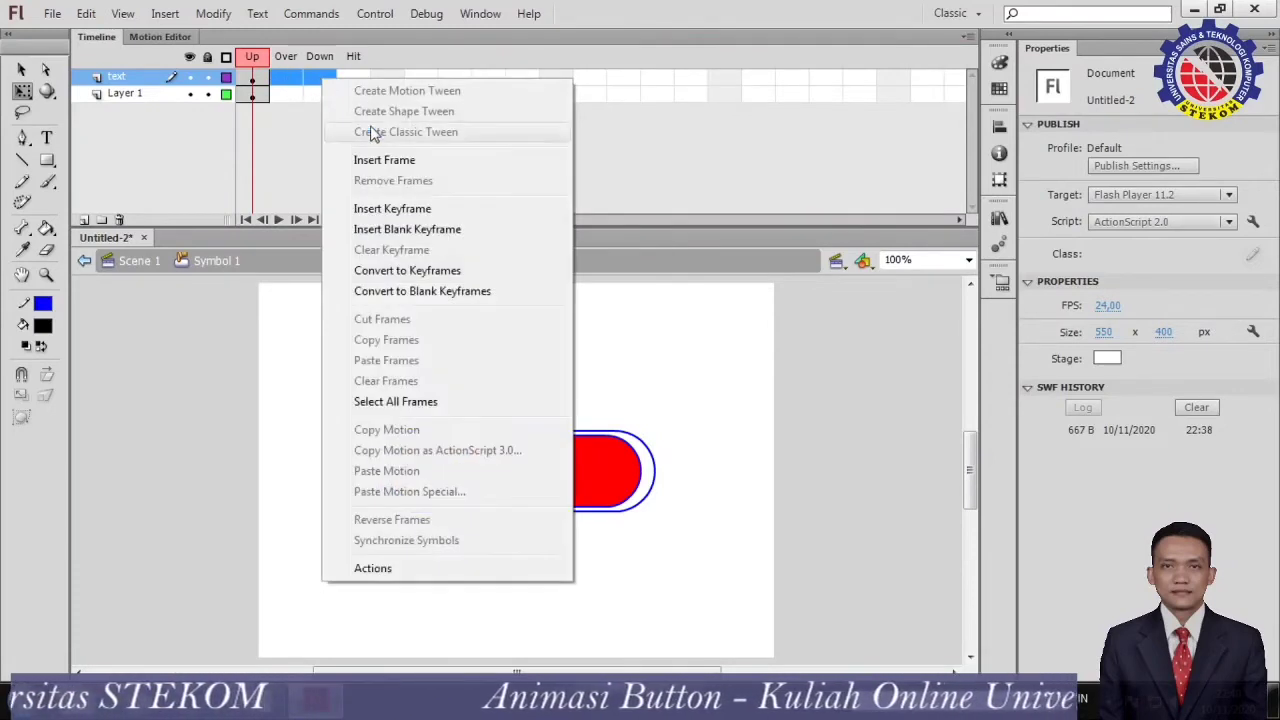
{"action": "left_click", "coordinate": [403, 162]}
{"action": "left_click_drag", "start_coordinate": [316, 58], "coordinate": [258, 79]}
Insert keyframes in the Over and Down states of Layer 1.
{"action": "left_click", "coordinate": [285, 93]}
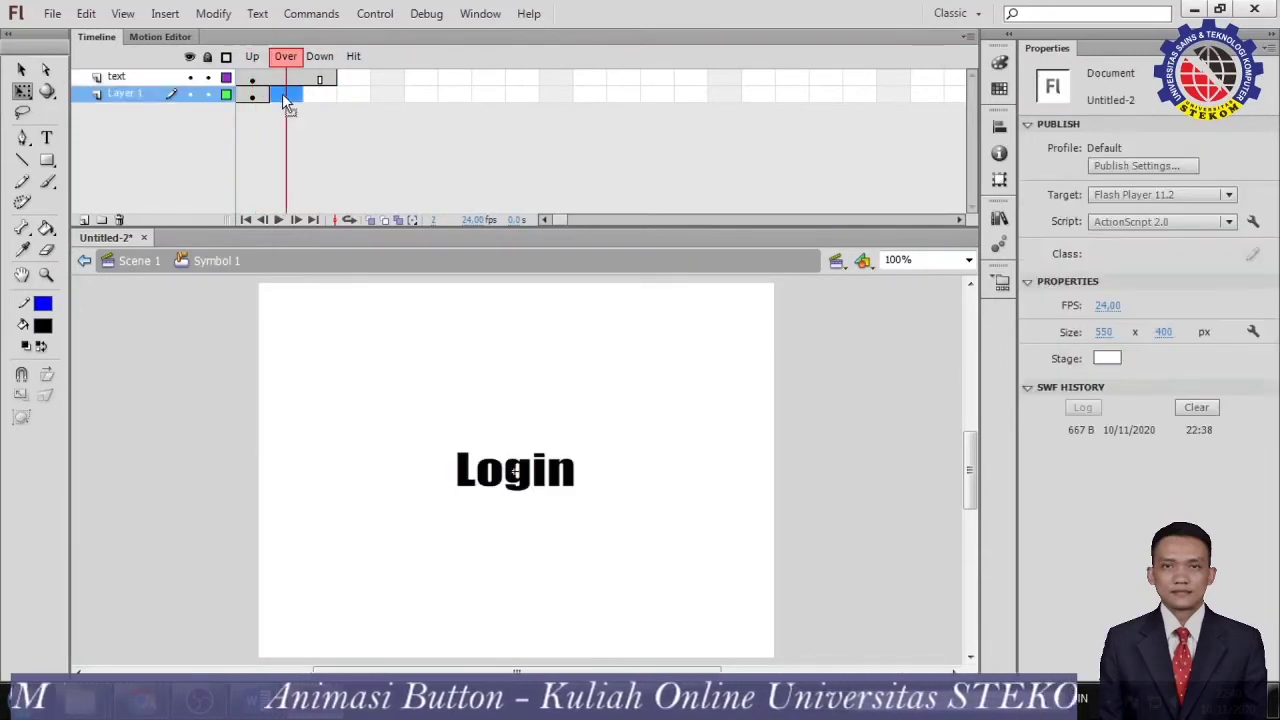
{"action": "right_click", "coordinate": [282, 93]}
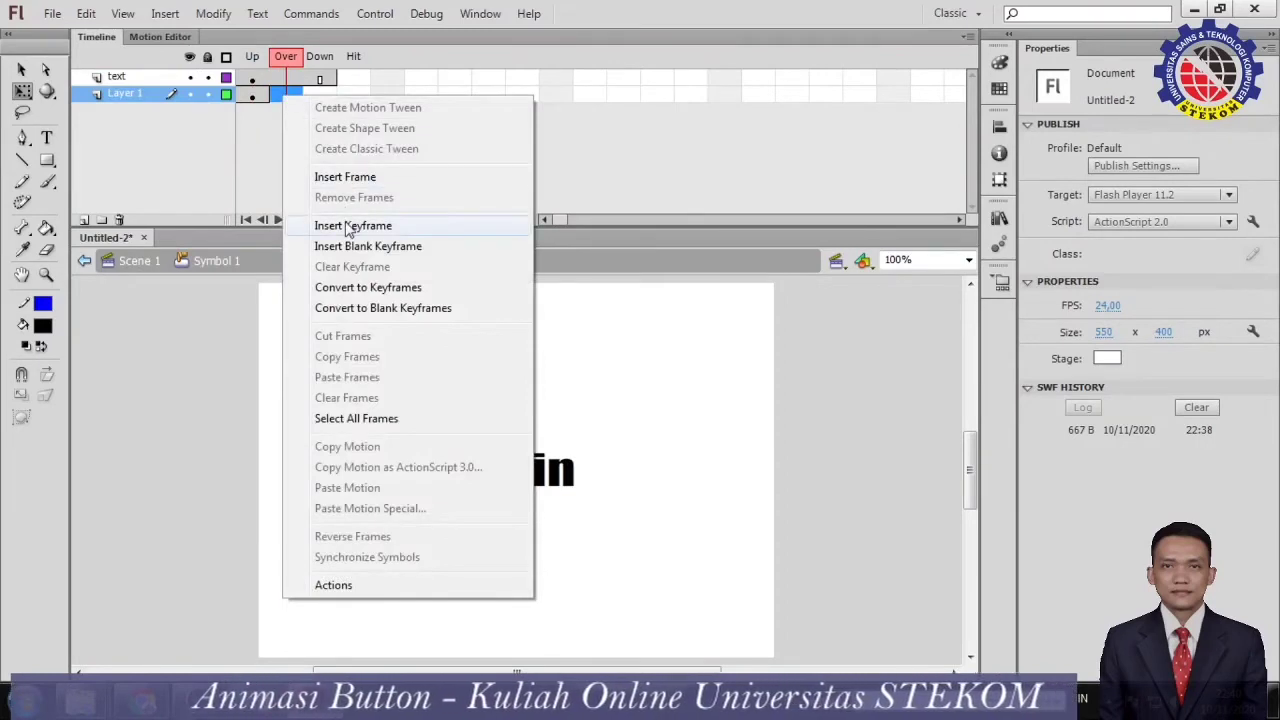
{"action": "left_click", "coordinate": [350, 225]}
{"action": "left_click", "coordinate": [315, 94]}
{"action": "right_click", "coordinate": [316, 96]}
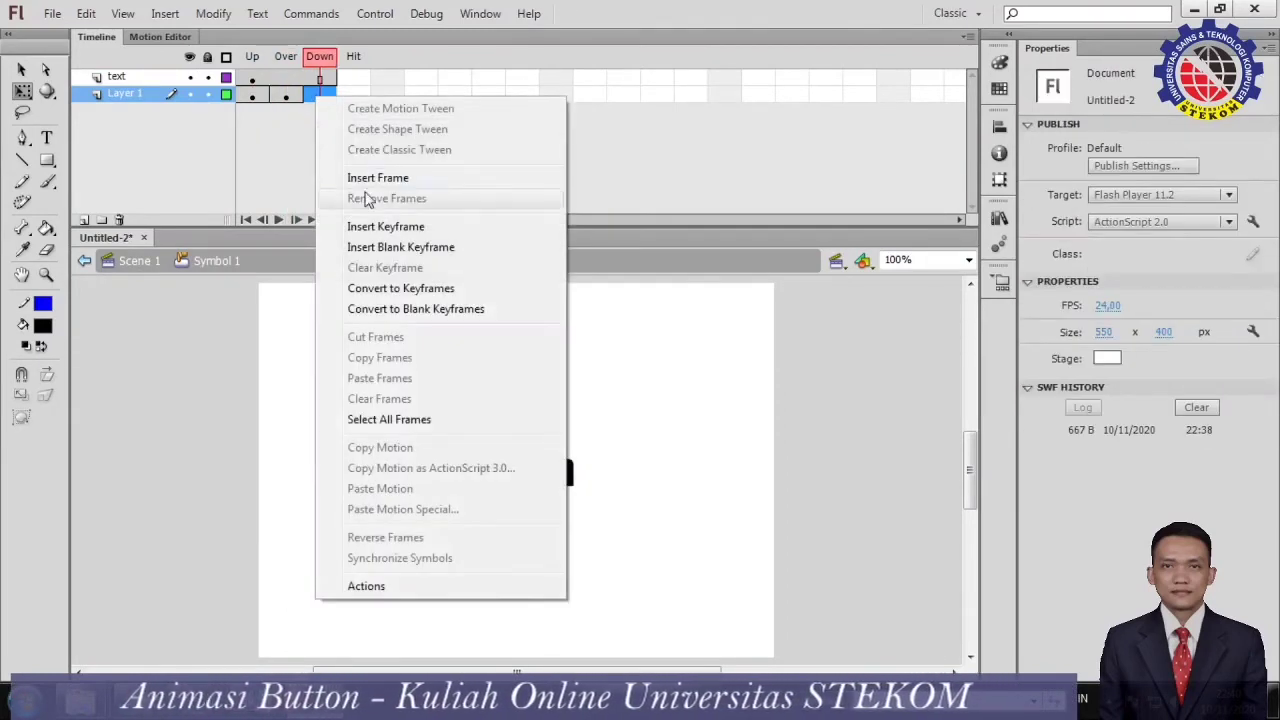
{"action": "left_click", "coordinate": [352, 226]}
{"action": "left_click_drag", "start_coordinate": [319, 59], "coordinate": [290, 84]}
{"action": "left_click", "coordinate": [258, 110]}
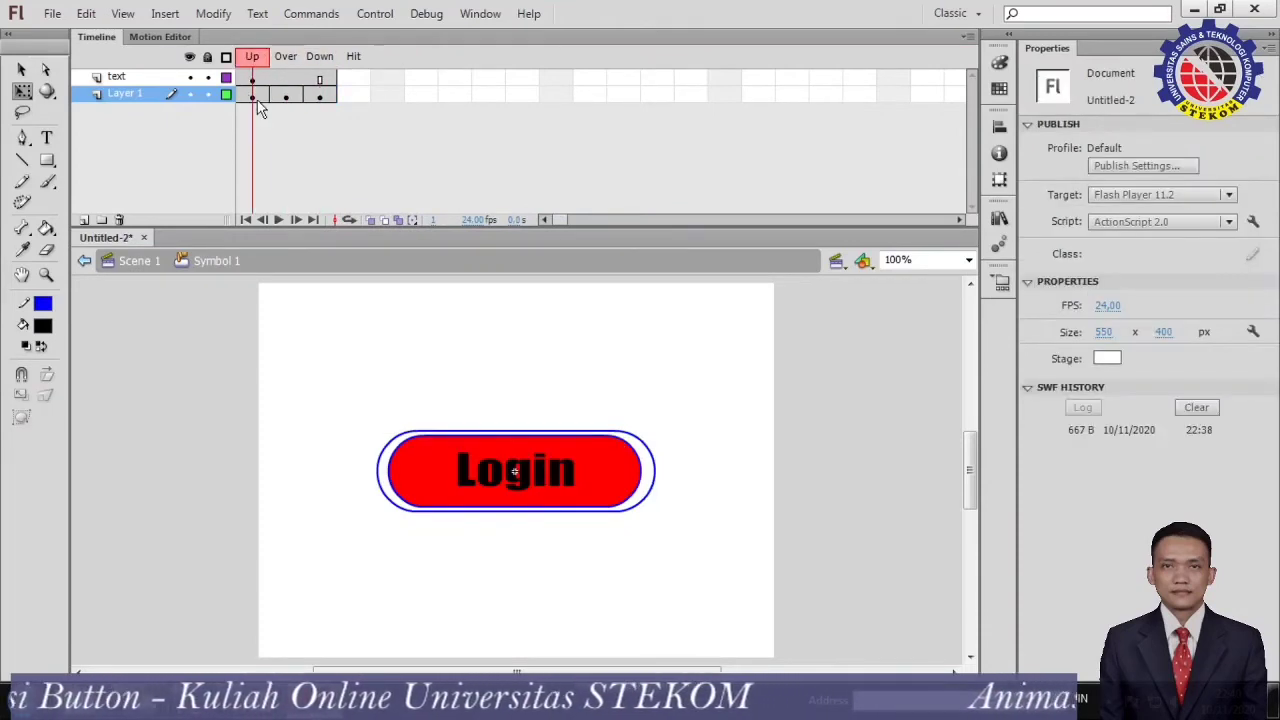
Change the fill of the Over-state shape on Layer 1 to cyan (#00FFFF).
{"action": "left_click", "coordinate": [253, 98]}
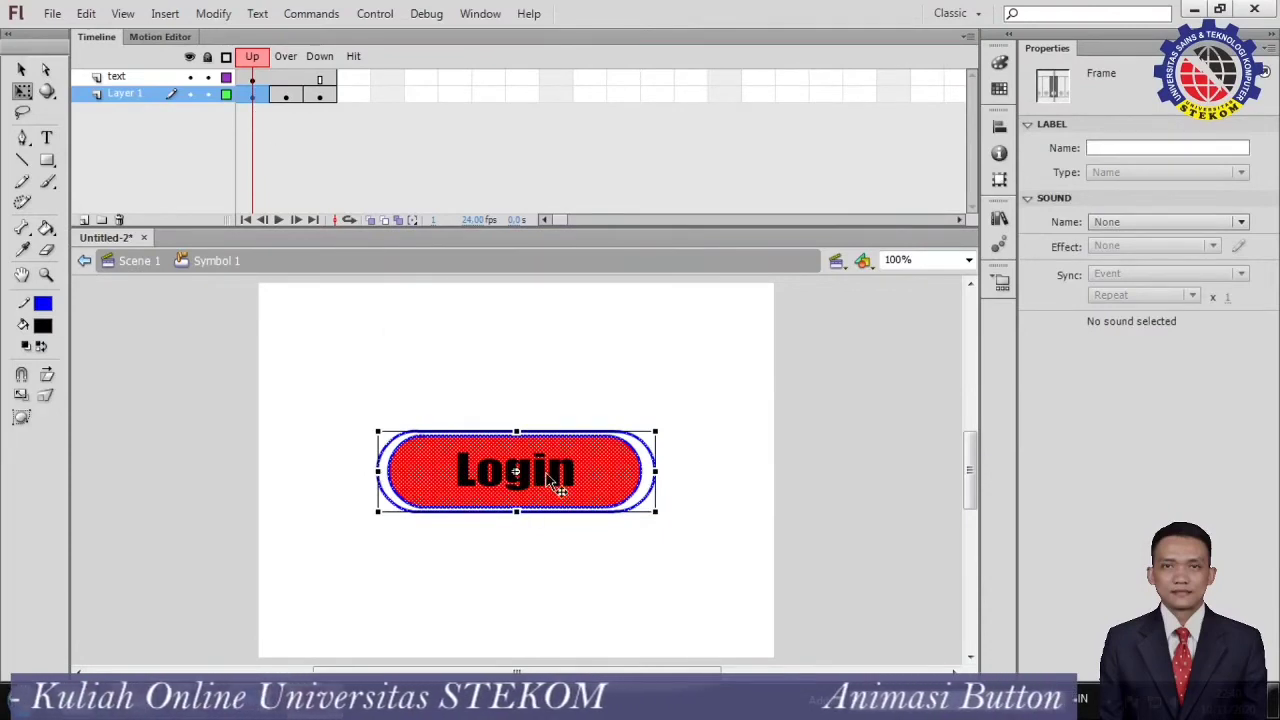
{"action": "left_click", "coordinate": [288, 101]}
{"action": "left_click", "coordinate": [288, 97]}
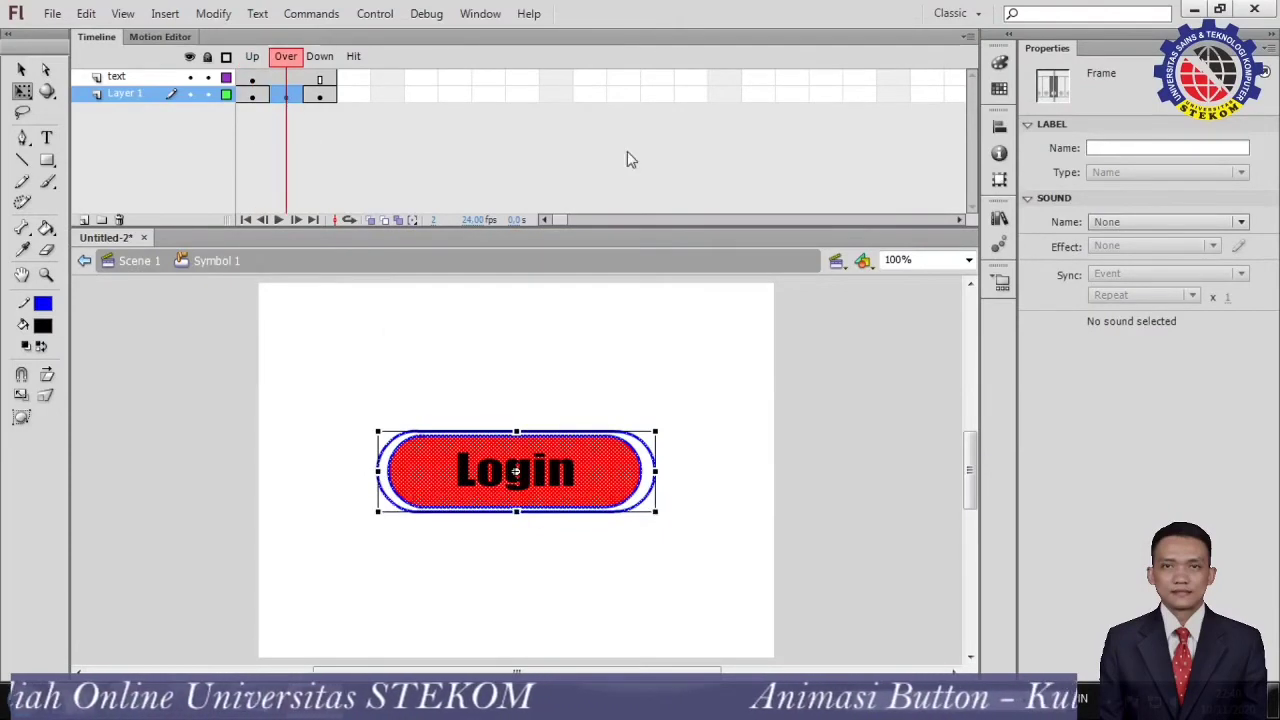
{"action": "left_click", "coordinate": [998, 64]}
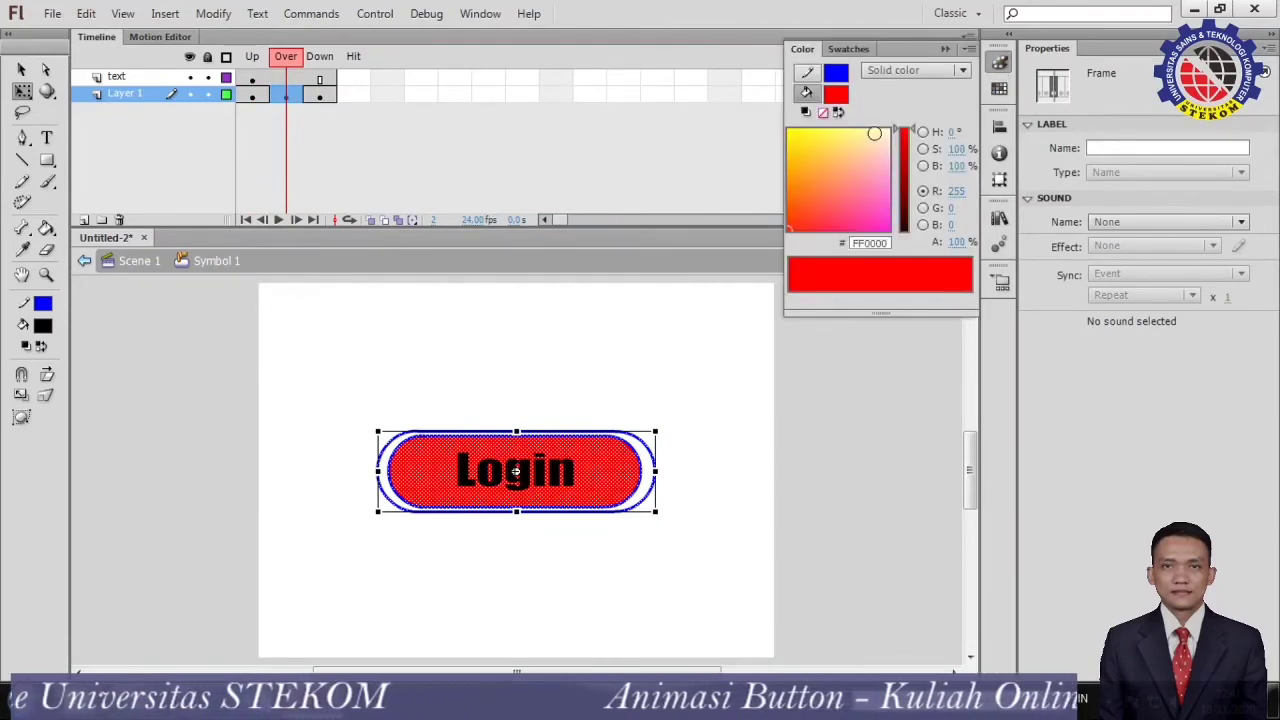
{"action": "left_click", "coordinate": [838, 95]}
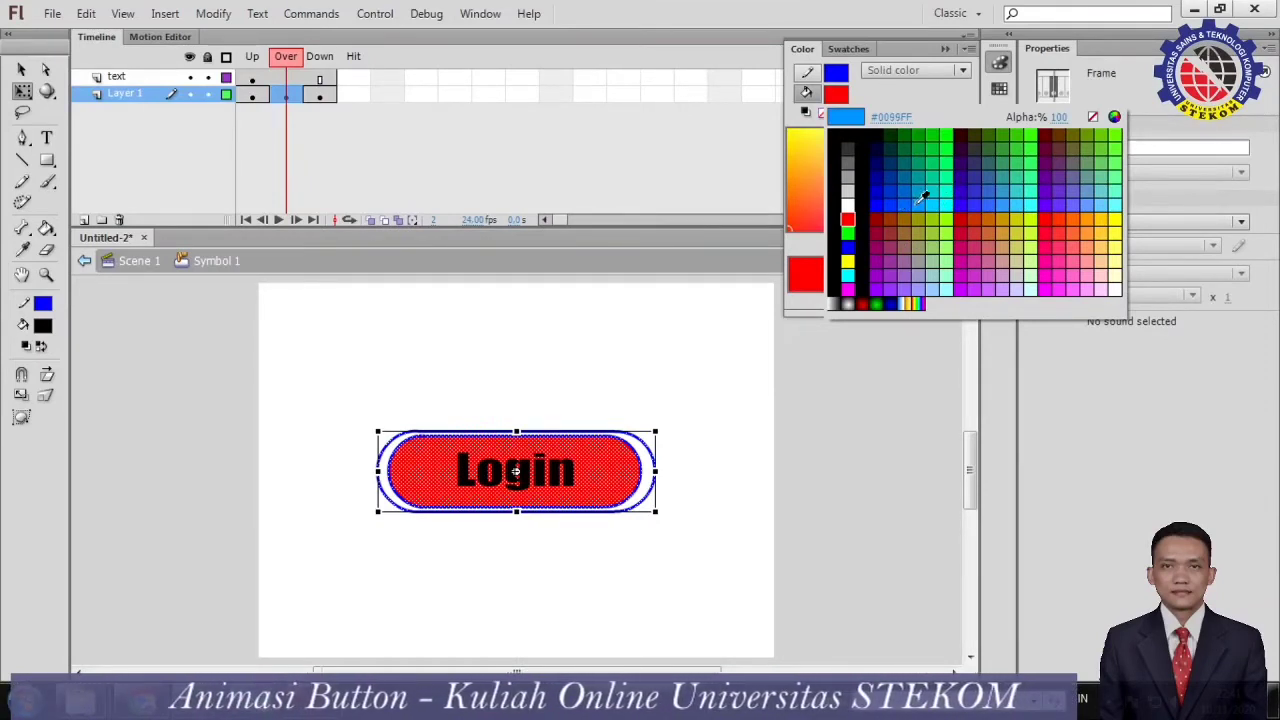
{"action": "left_click", "coordinate": [953, 197]}
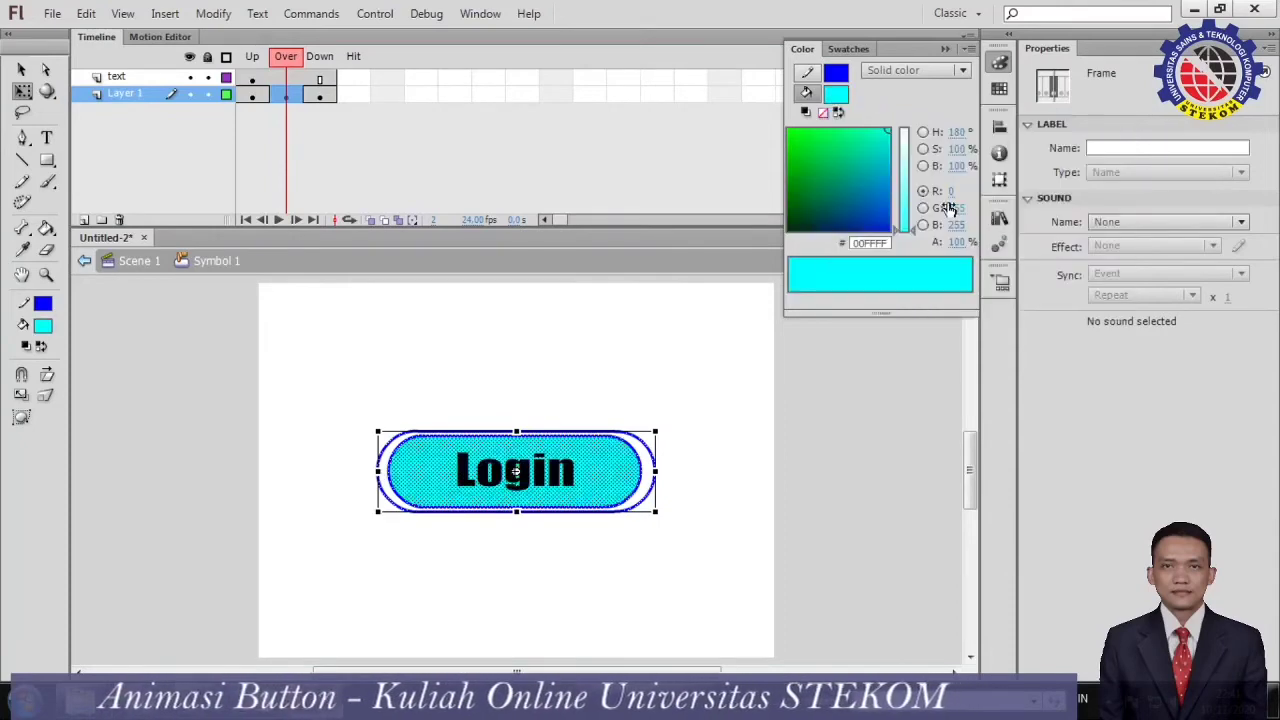
Change the fill of the Down-state shape on Layer 1 to light green (#99FF33).
{"action": "left_click", "coordinate": [321, 97]}
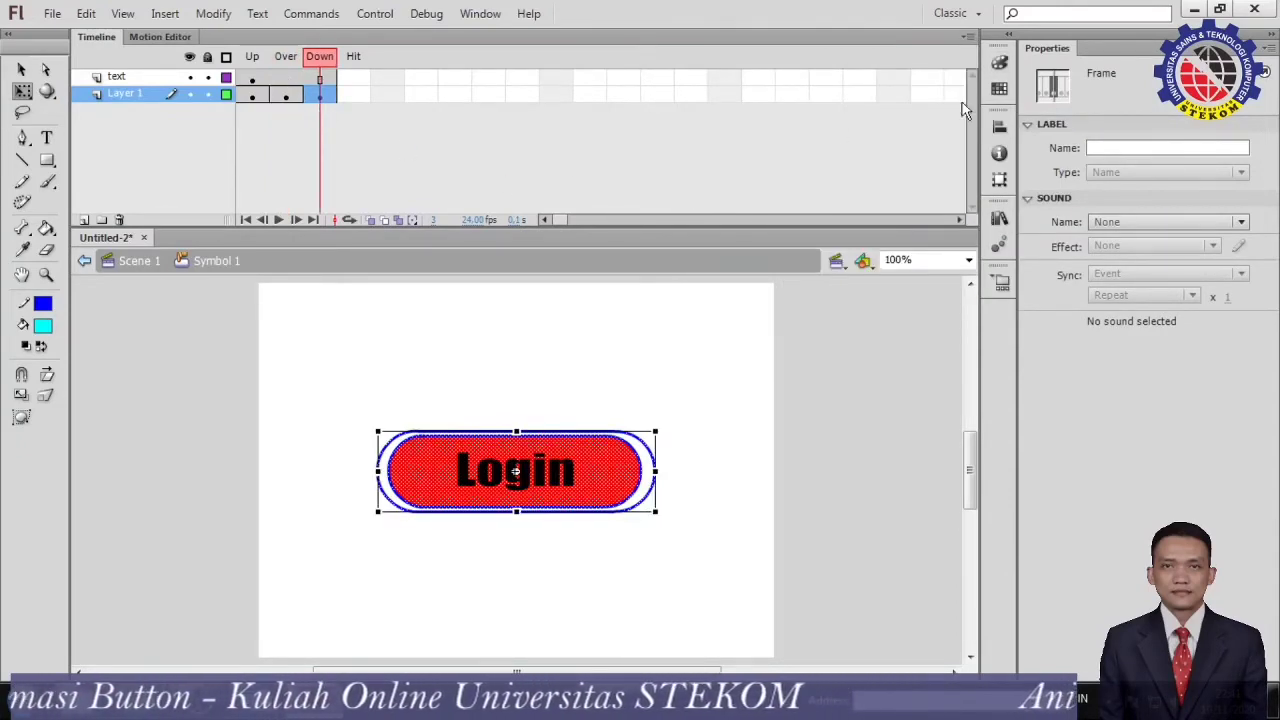
{"action": "left_click", "coordinate": [1000, 63]}
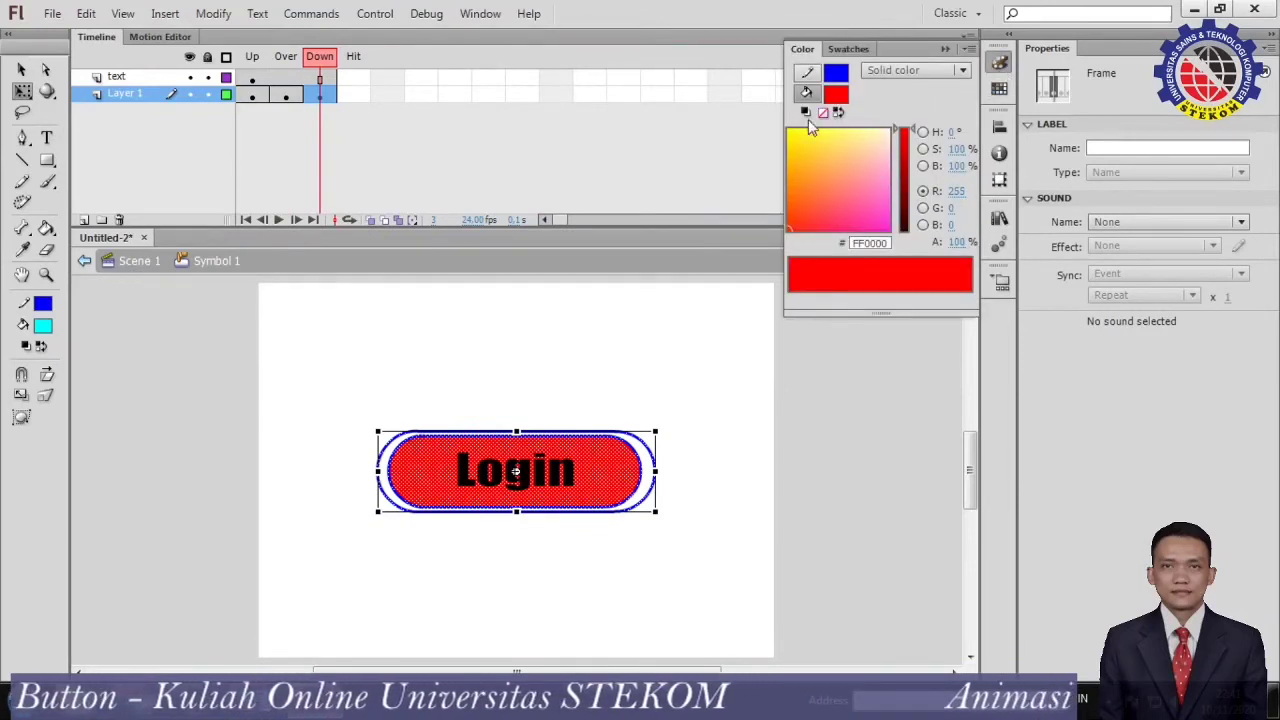
{"action": "left_click", "coordinate": [836, 97]}
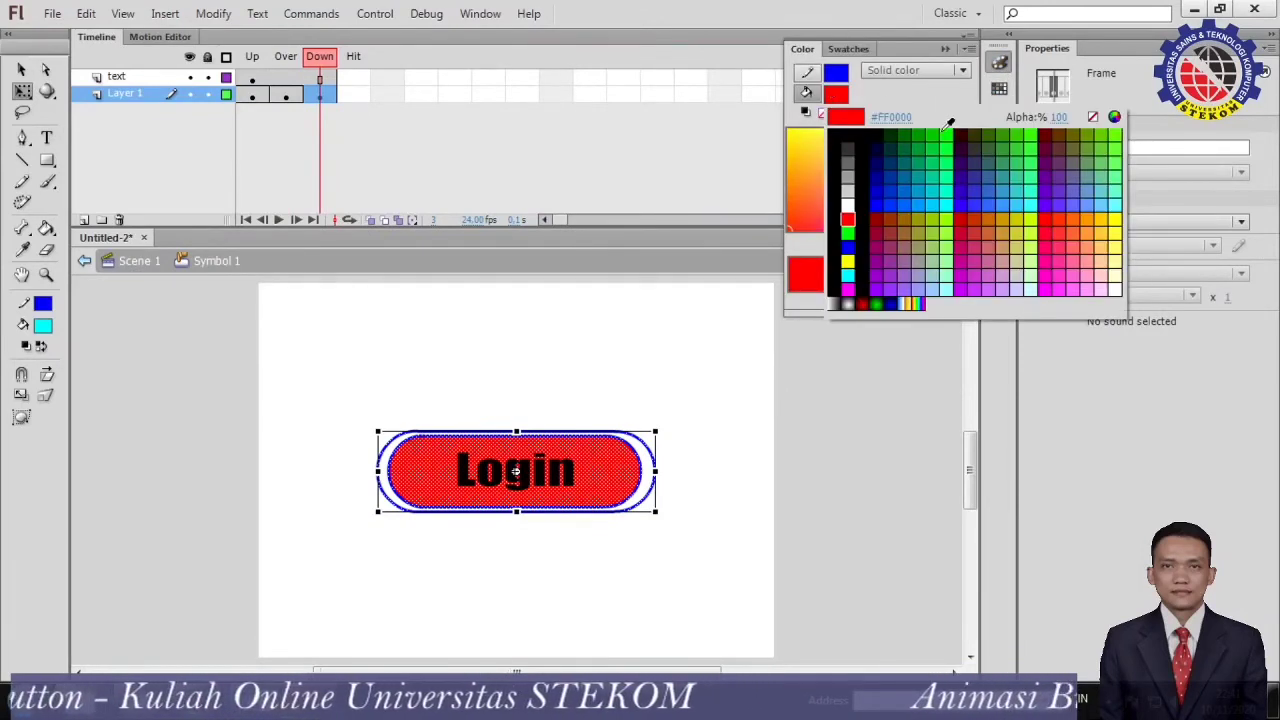
{"action": "left_click", "coordinate": [948, 229]}
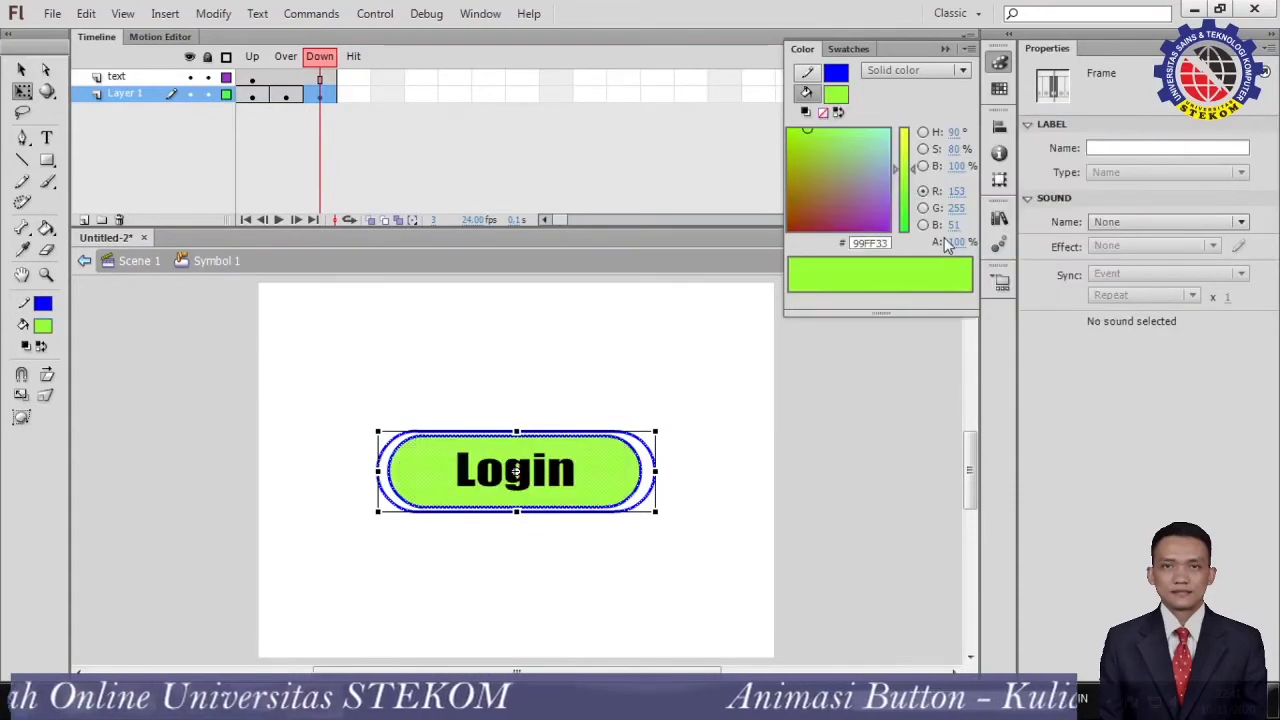
Compare the button's appearance in the Up, Over and Down states, and return to Scene 1.
{"action": "left_click", "coordinate": [251, 58]}
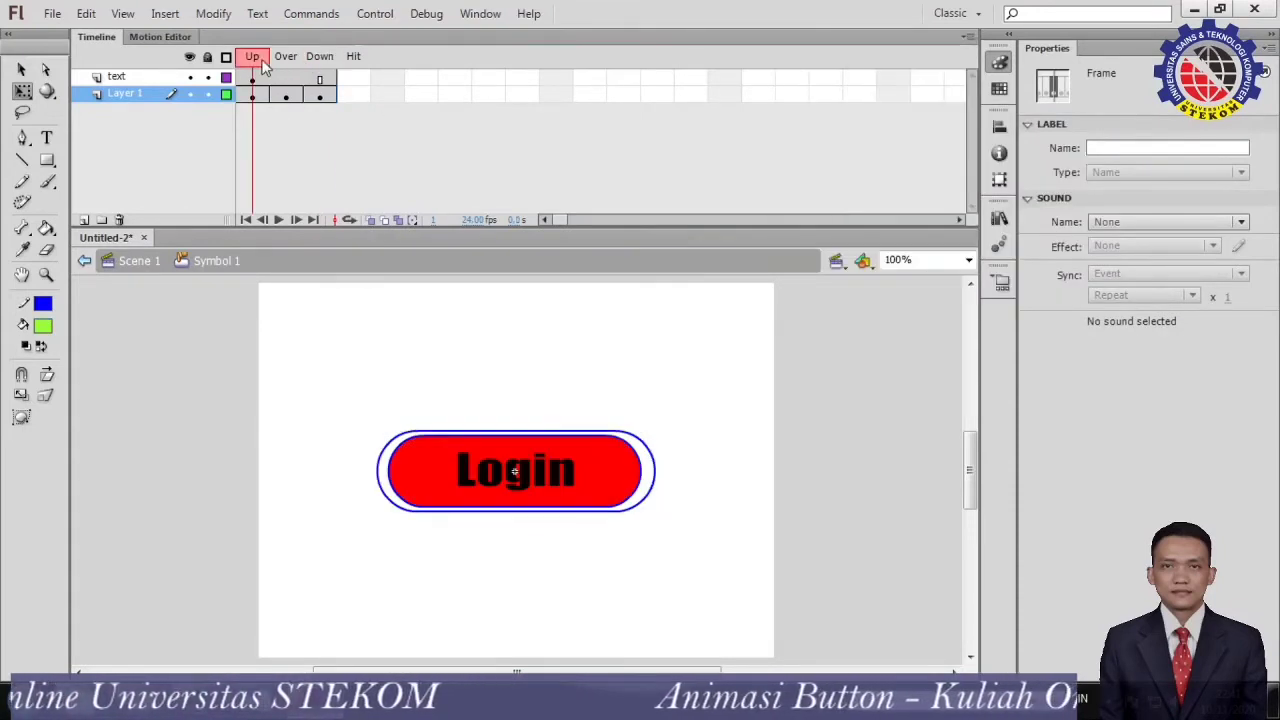
{"action": "left_click", "coordinate": [323, 66]}
{"action": "left_click", "coordinate": [286, 66]}
{"action": "left_click", "coordinate": [251, 64]}
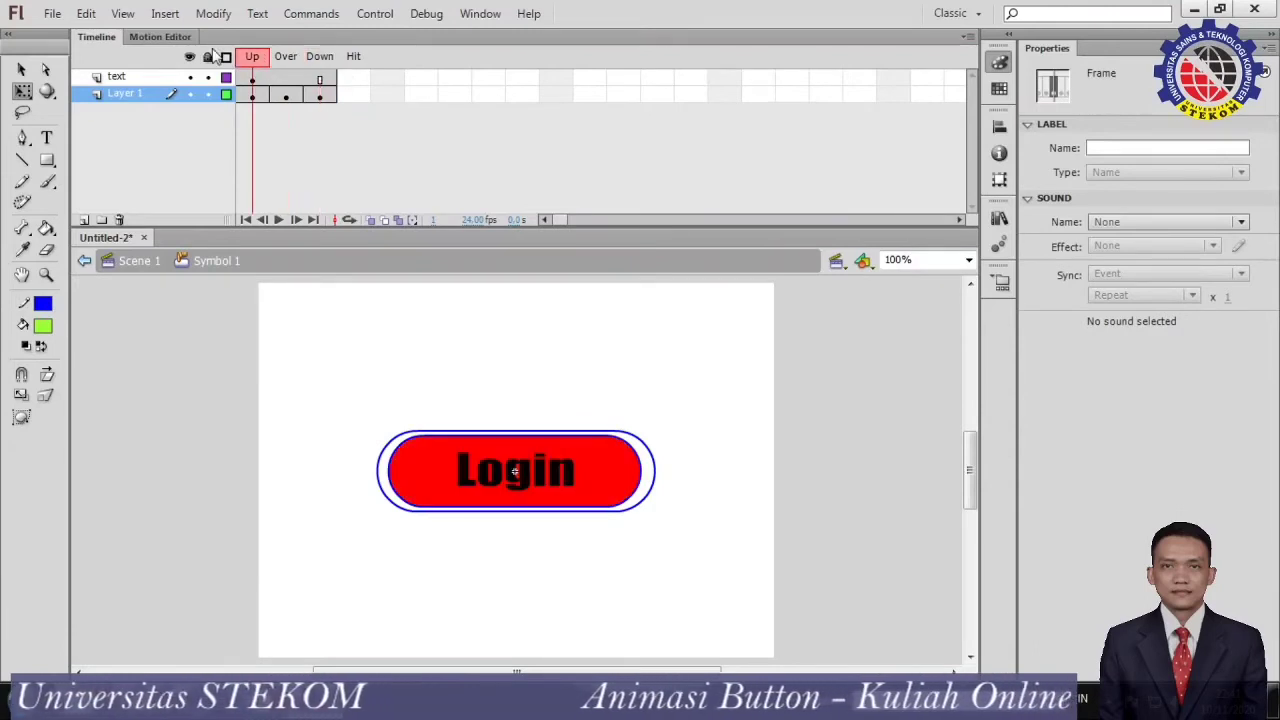
{"action": "left_click", "coordinate": [323, 68]}
{"action": "left_click", "coordinate": [252, 60]}
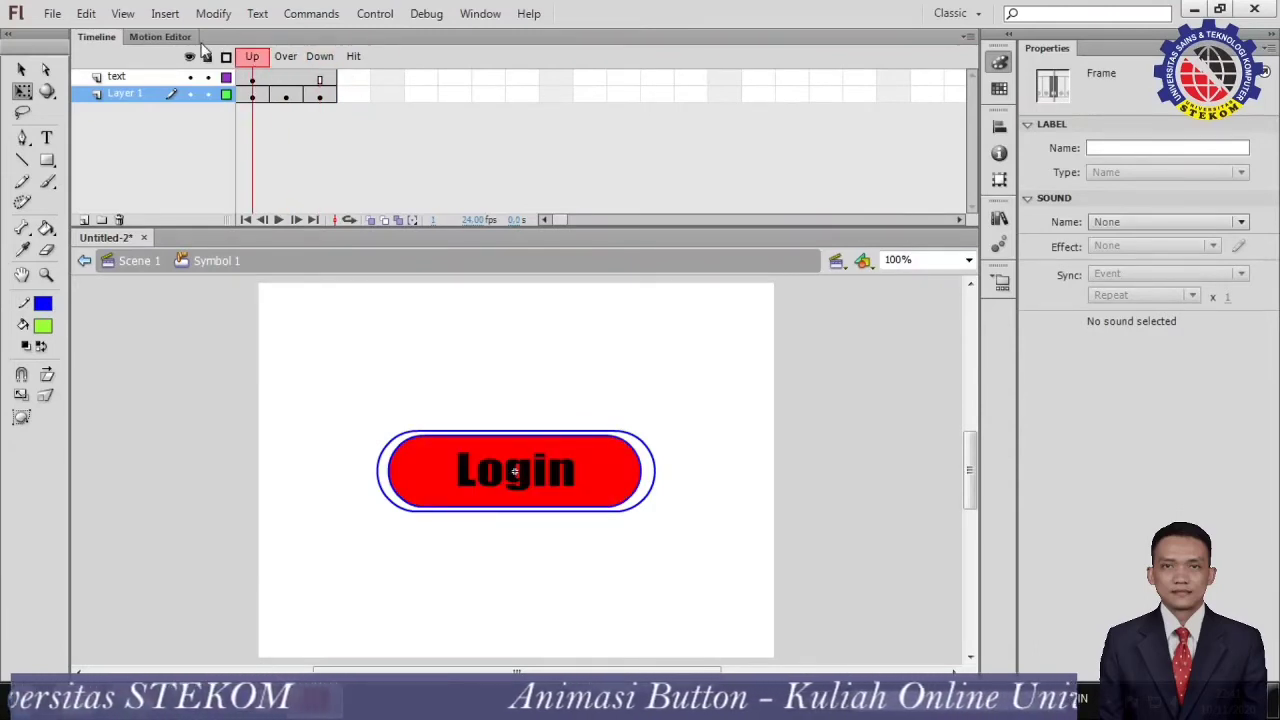
{"action": "left_click", "coordinate": [252, 98]}
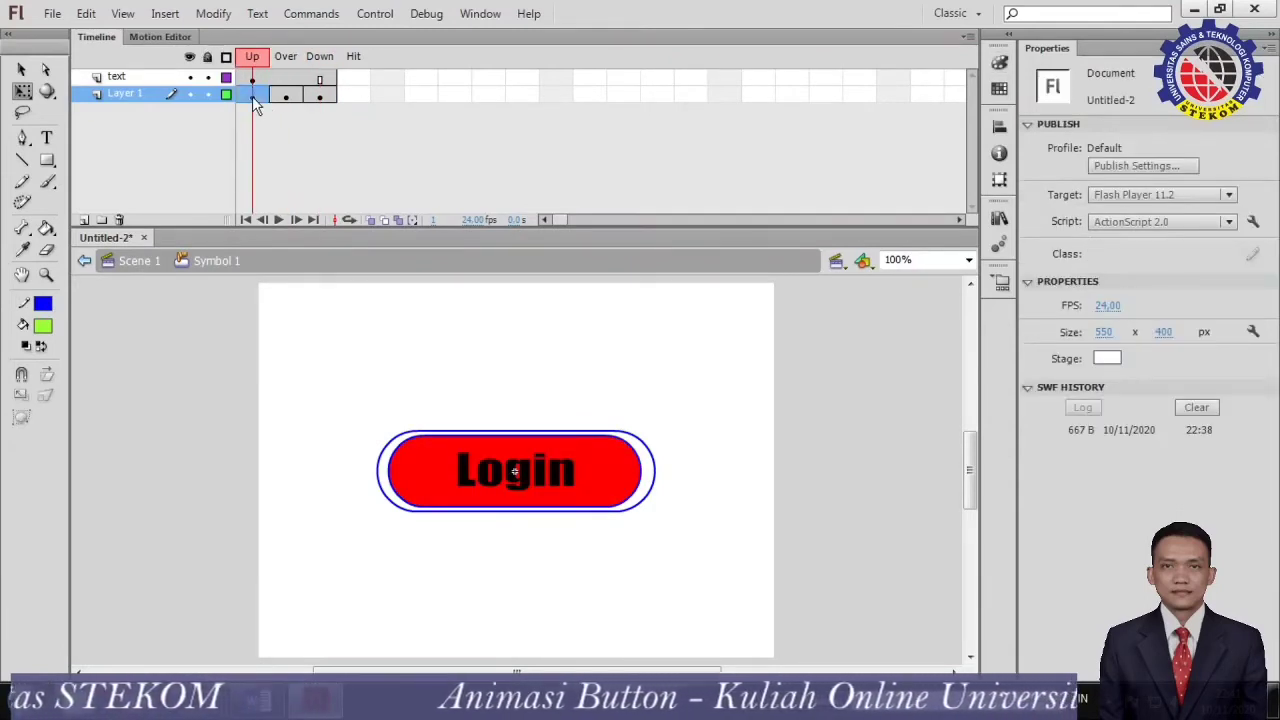
{"action": "left_click", "coordinate": [288, 96]}
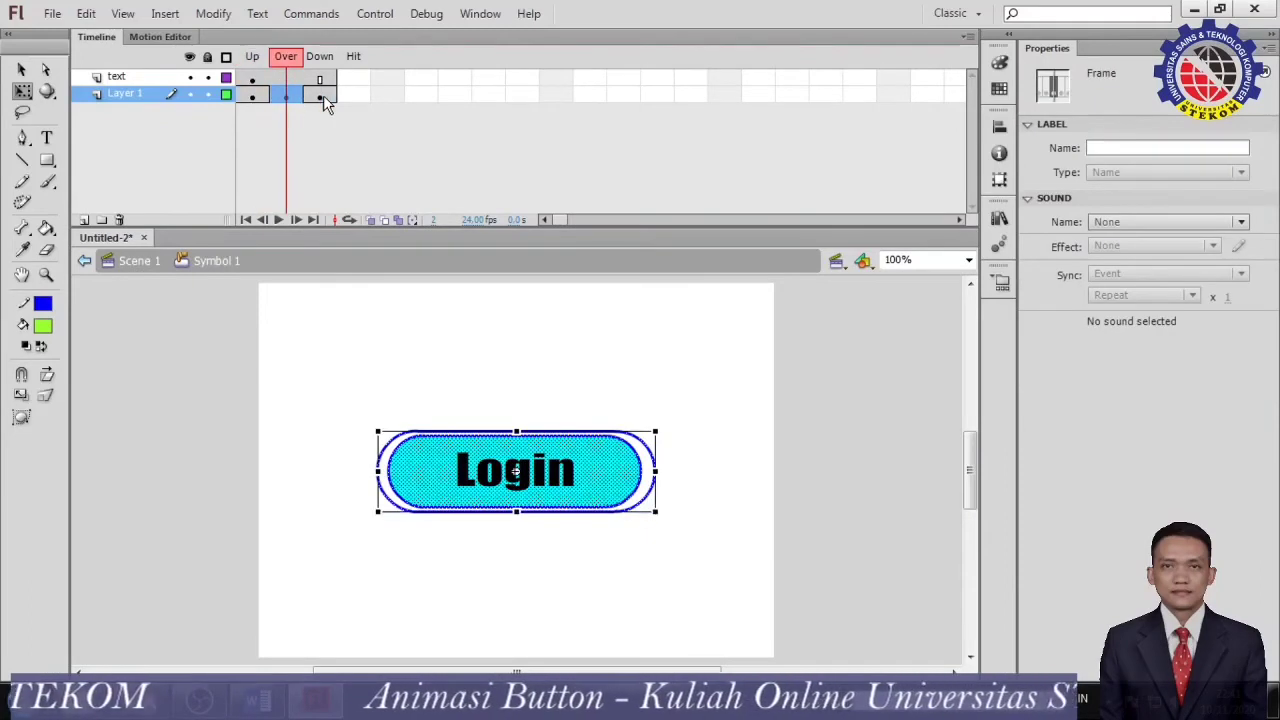
{"action": "left_click", "coordinate": [321, 95]}
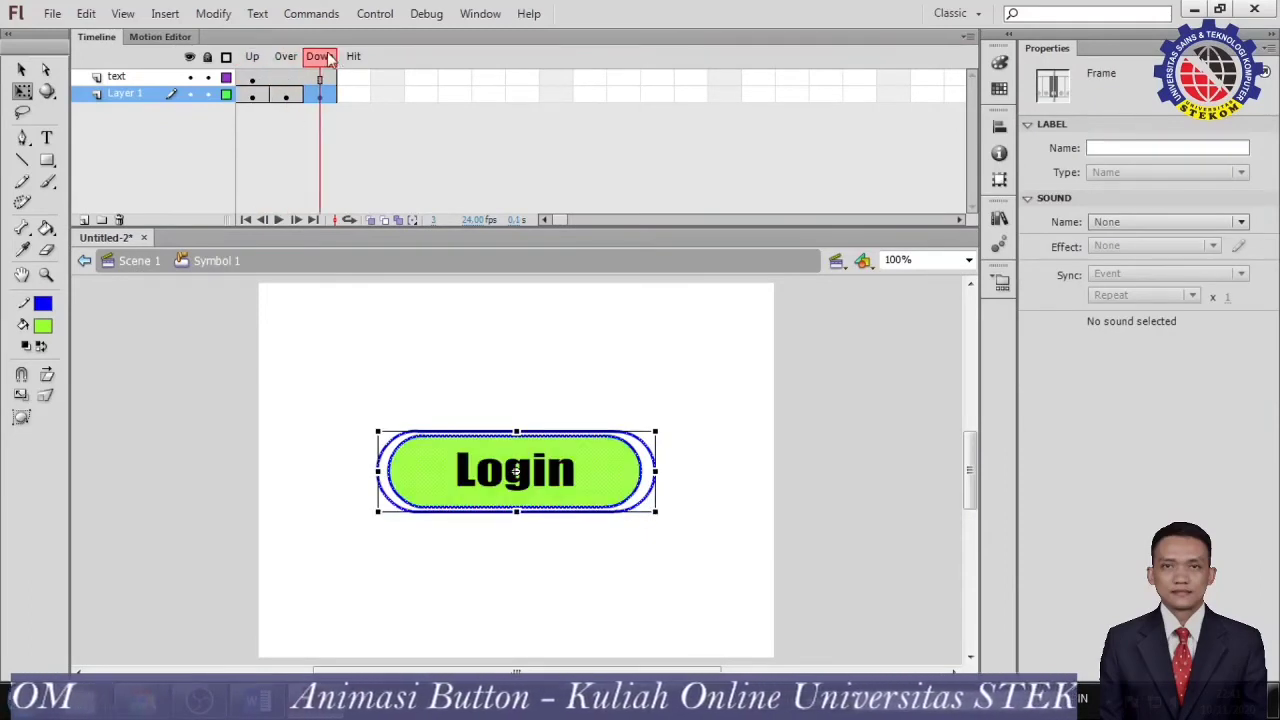
{"action": "left_click", "coordinate": [252, 57]}
{"action": "left_click", "coordinate": [275, 186]}
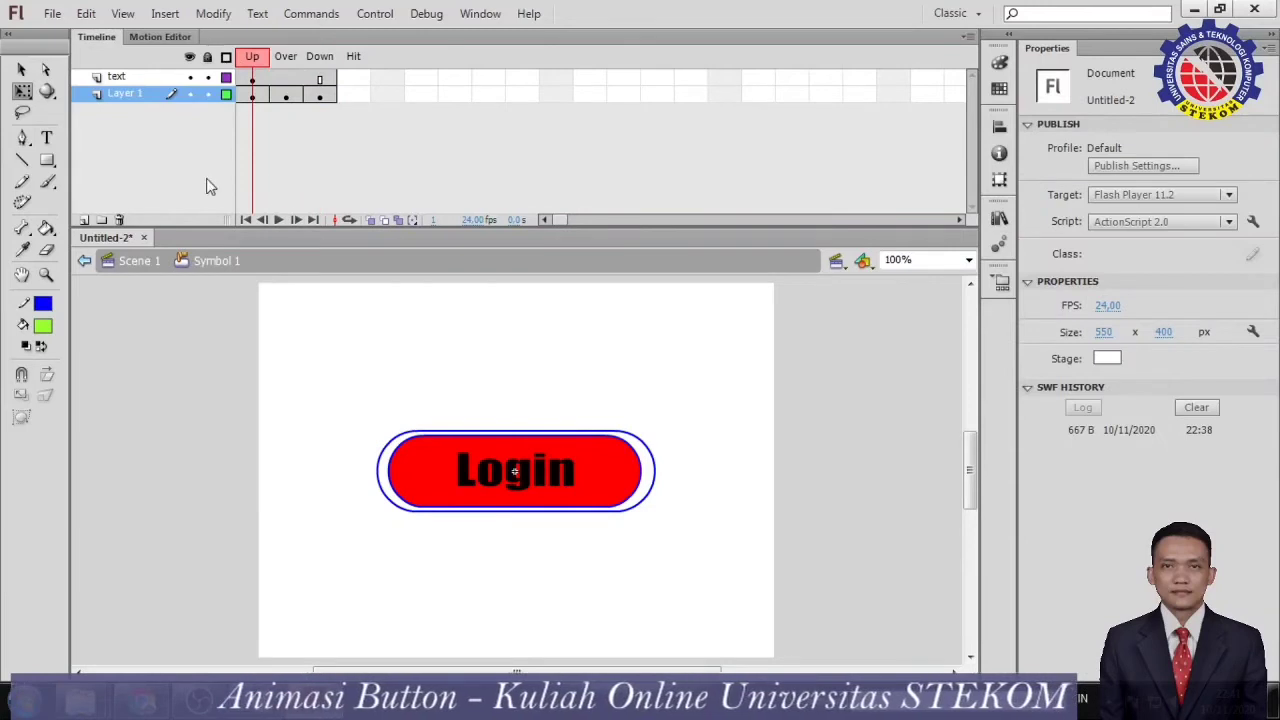
{"action": "left_click", "coordinate": [139, 262]}
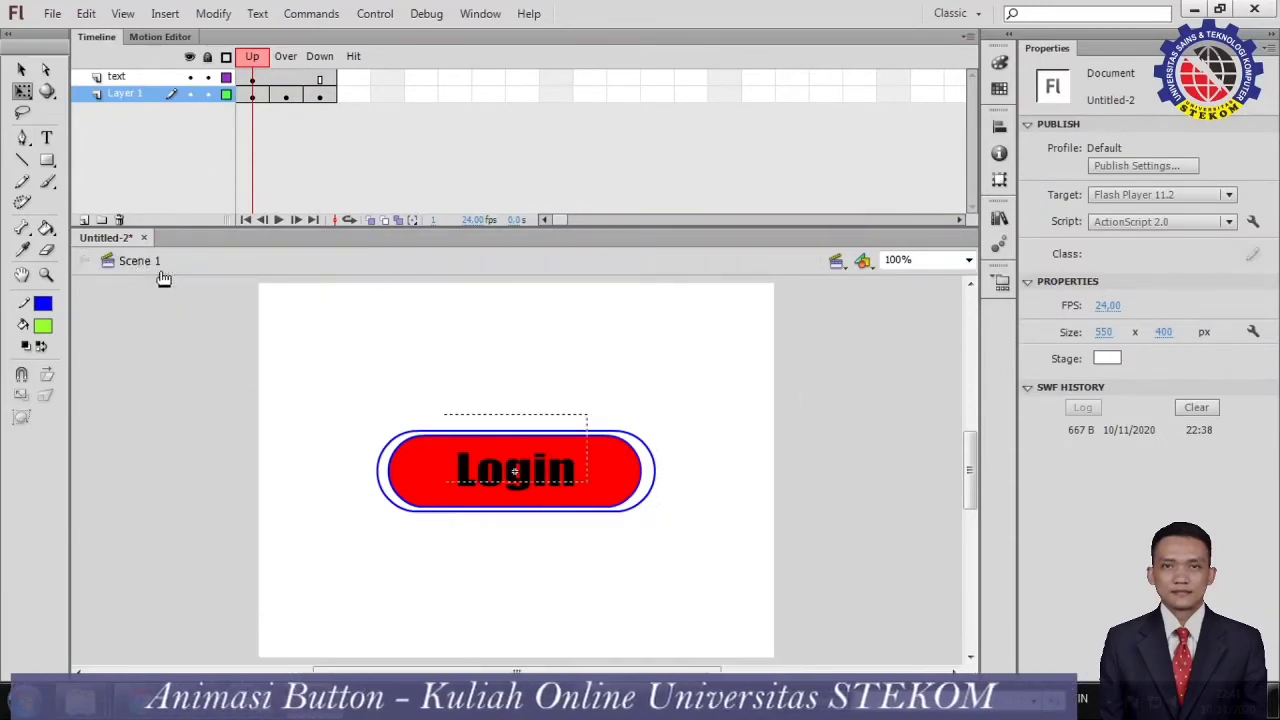
Test the movie in Flash Professional and try the Login button repeatedly to check its Up, Over and Down states.
{"action": "left_click", "coordinate": [375, 13]}
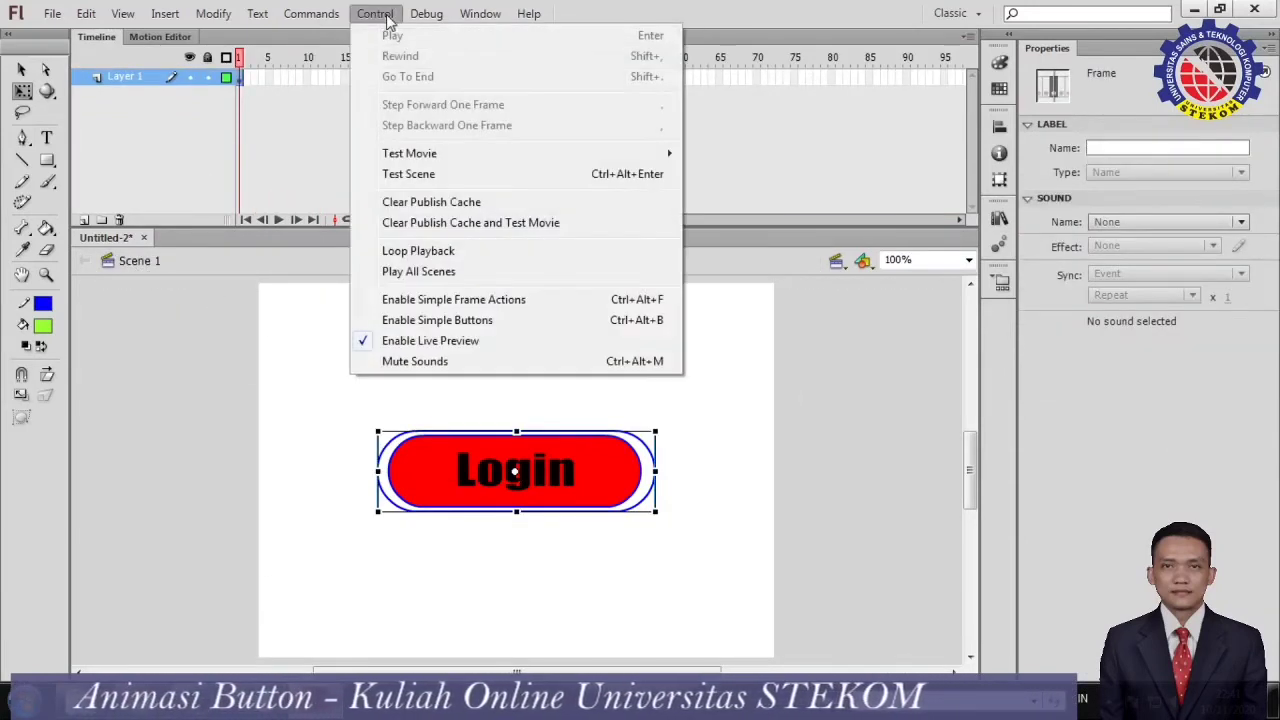
{"action": "mouse_move", "coordinate": [471, 154]}
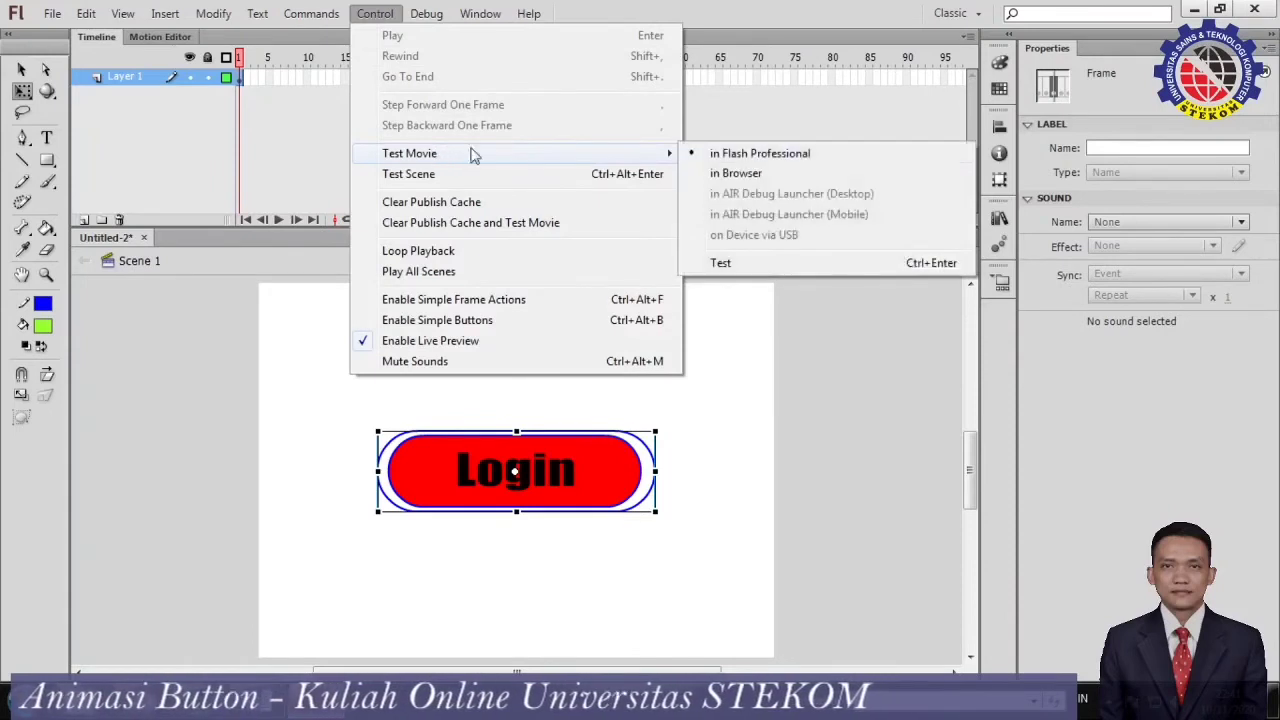
{"action": "left_click", "coordinate": [810, 155]}
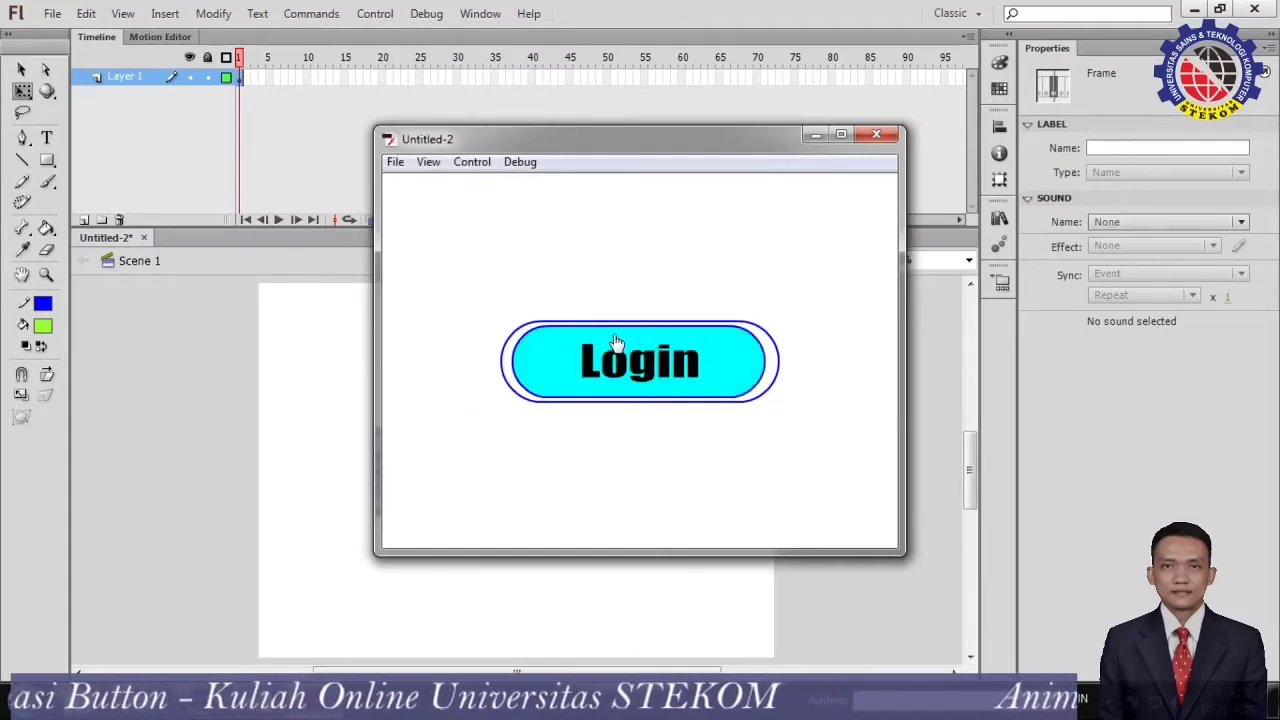
{"action": "left_click", "coordinate": [622, 366]}
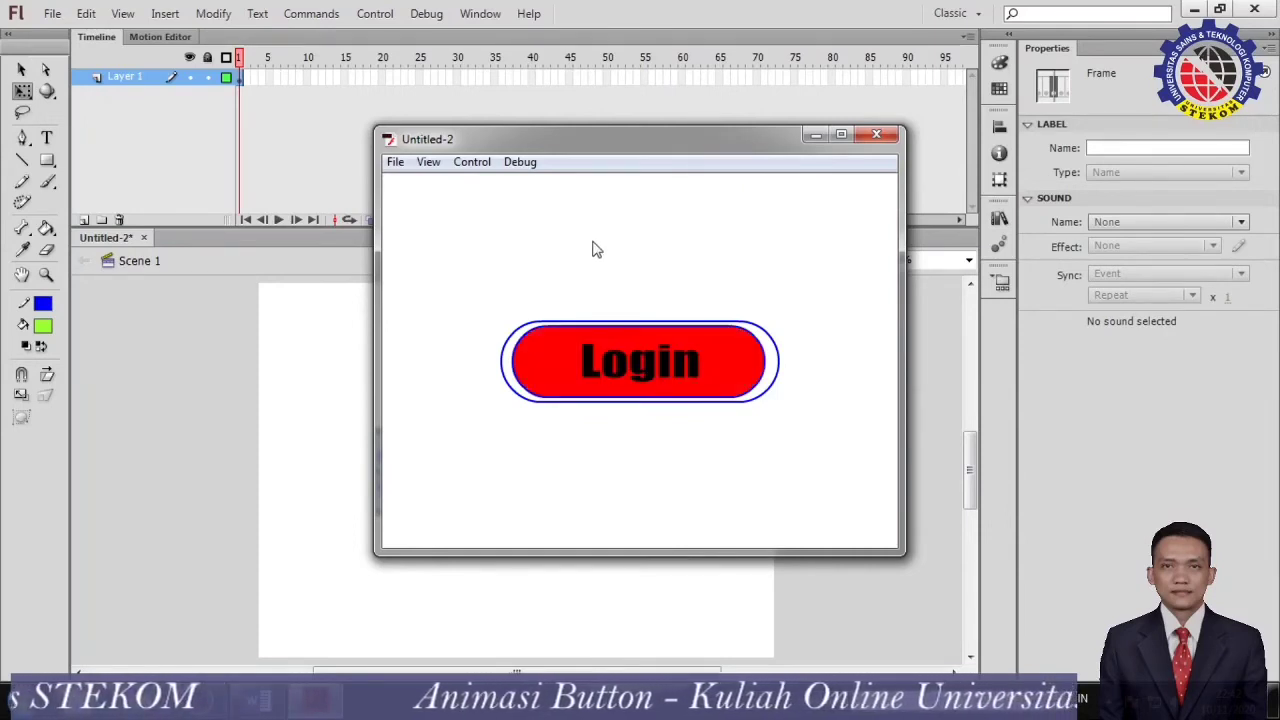
{"action": "left_click", "coordinate": [623, 376]}
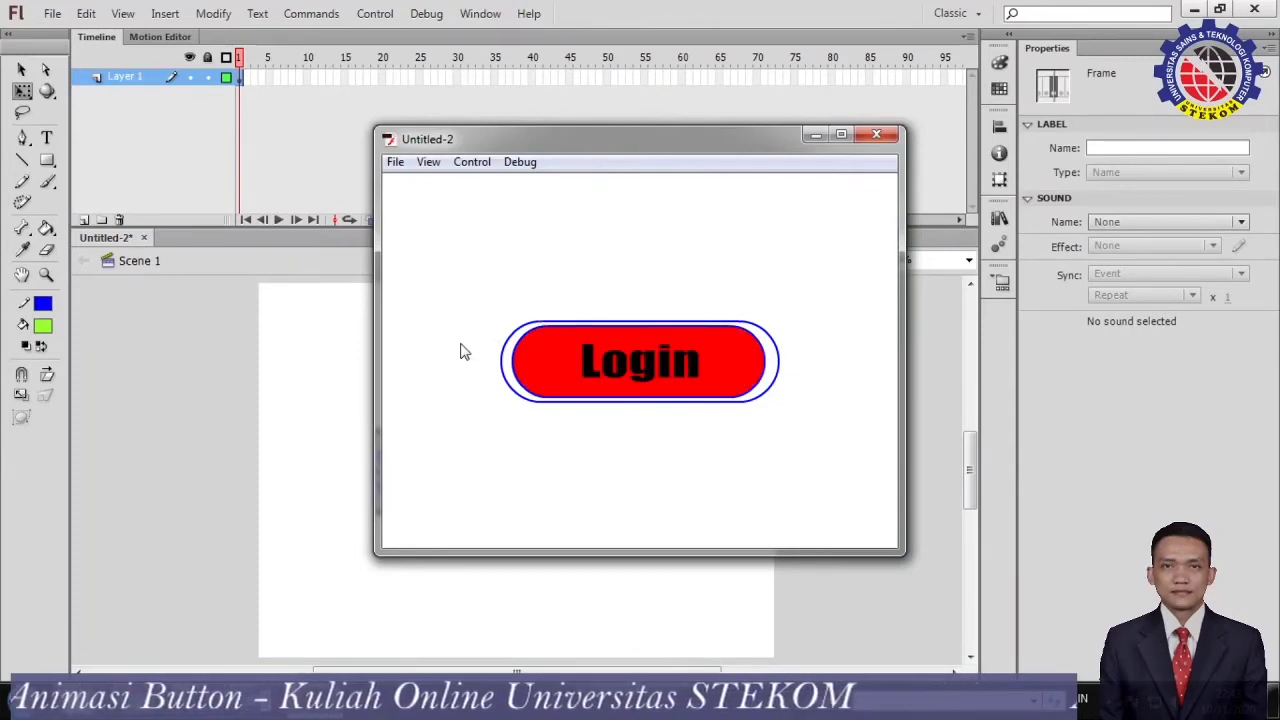
{"action": "left_click", "coordinate": [648, 375]}
{"action": "left_click", "coordinate": [648, 376]}
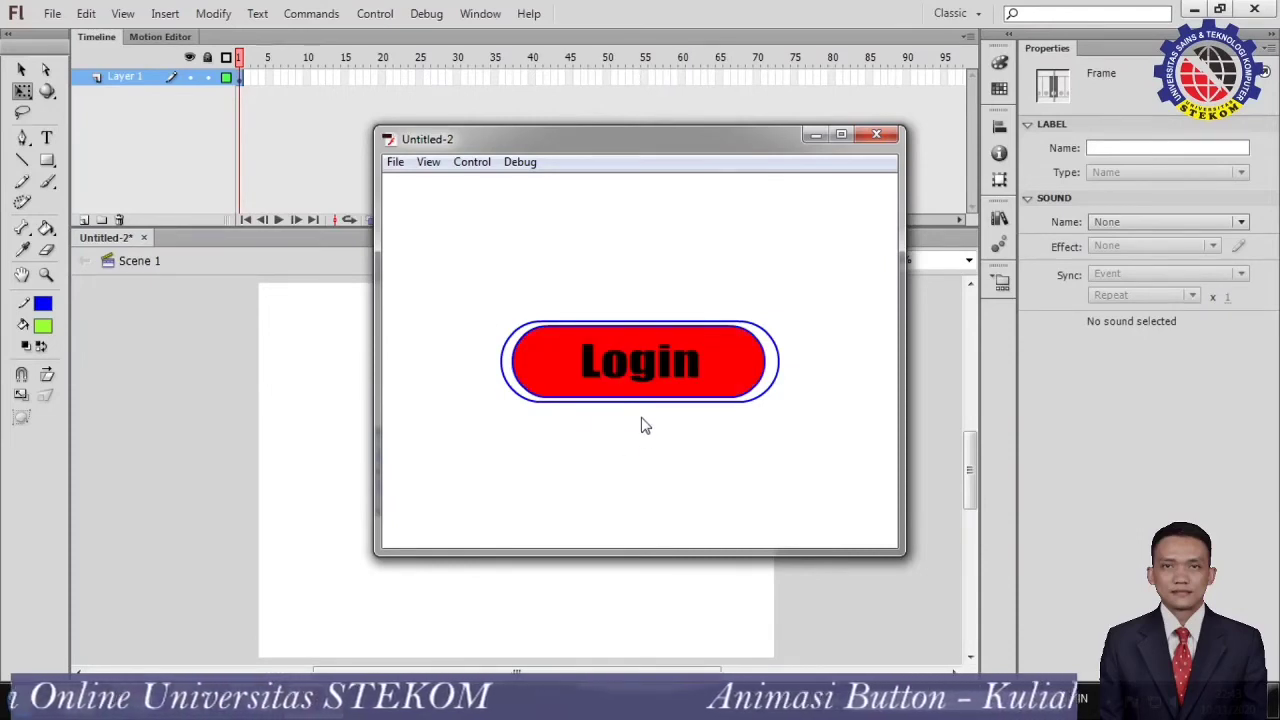
{"action": "left_click", "coordinate": [645, 378]}
{"action": "left_click", "coordinate": [645, 374]}
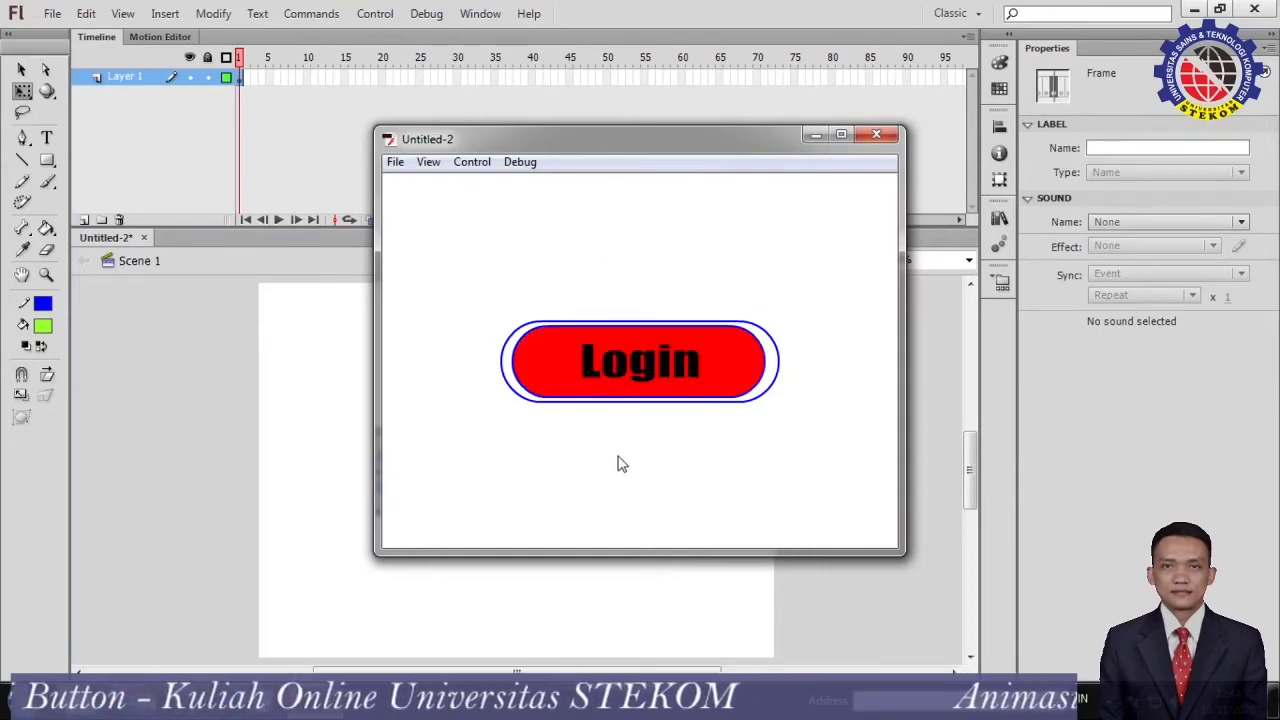
{"action": "left_click", "coordinate": [645, 375]}
{"action": "left_click", "coordinate": [645, 375]}
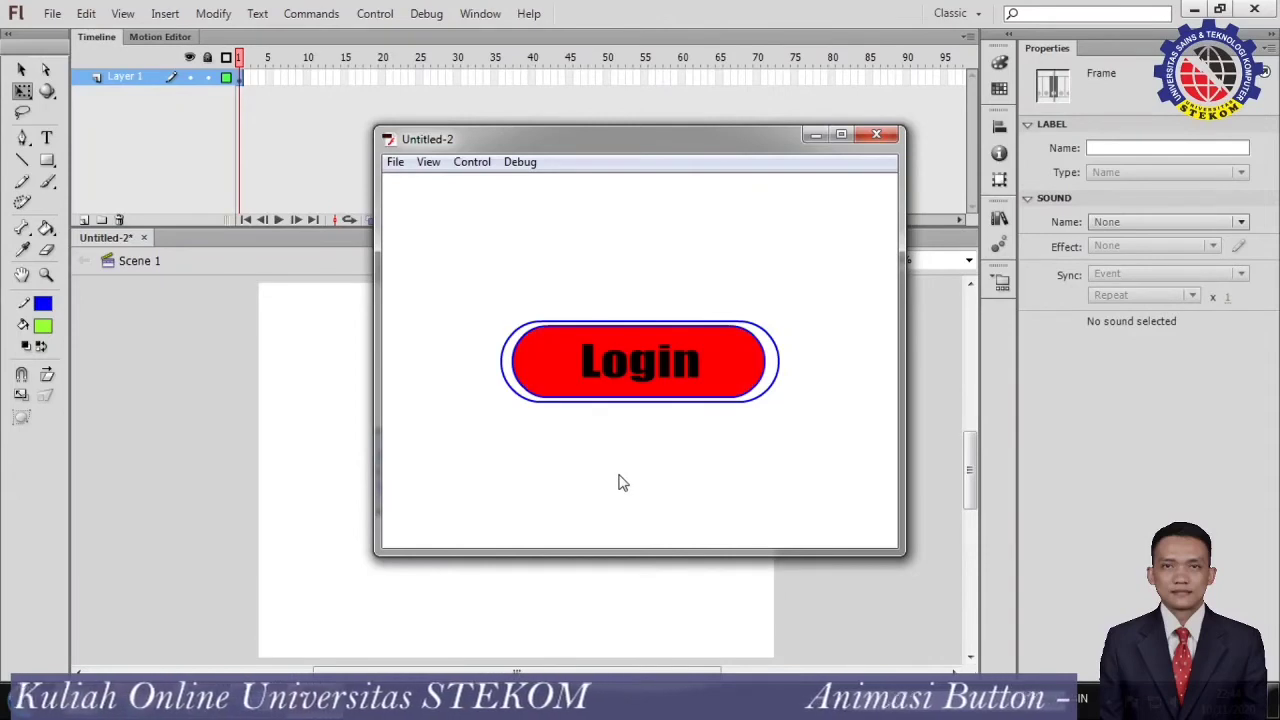